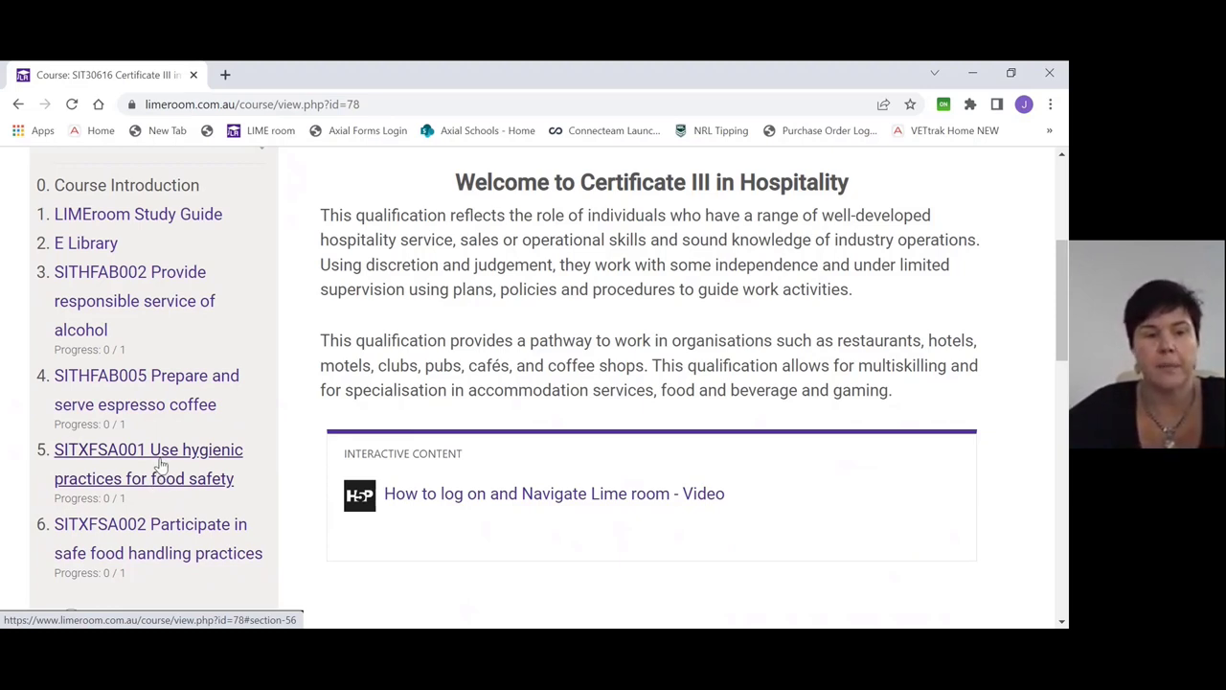
- Open the SITXFSA001 Use hygienic practices for food safety unit and launch its Support Documents
click(161, 463)
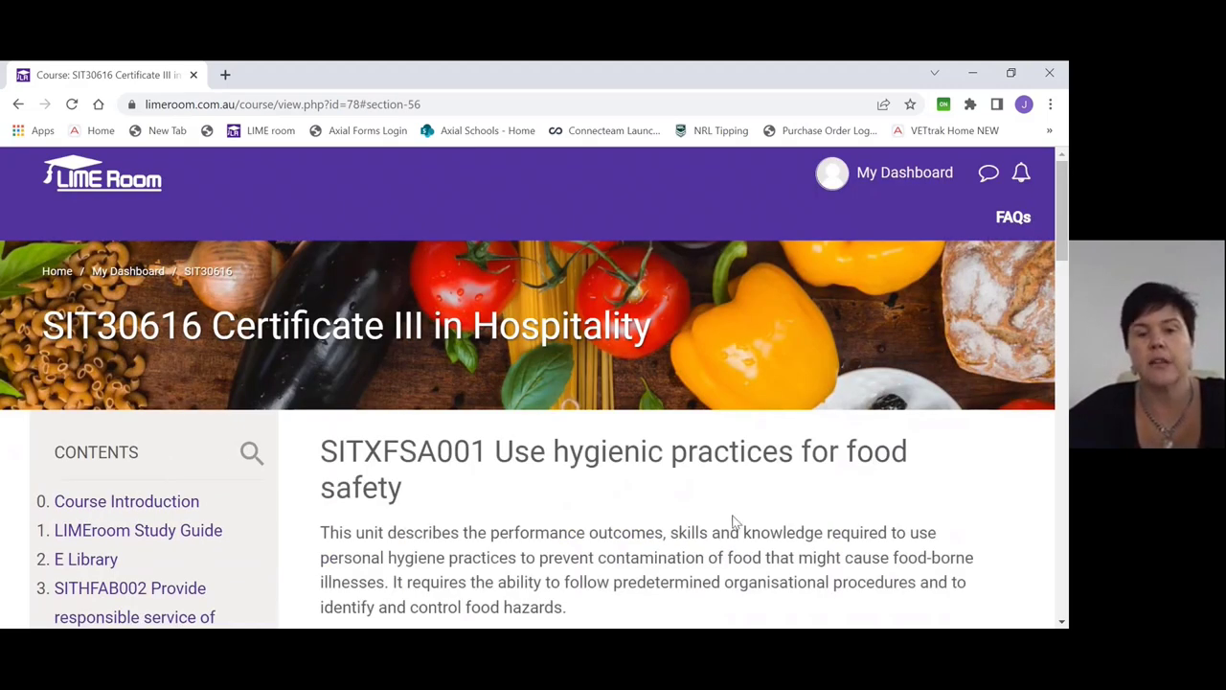
drag(1064, 244, 1064, 284)
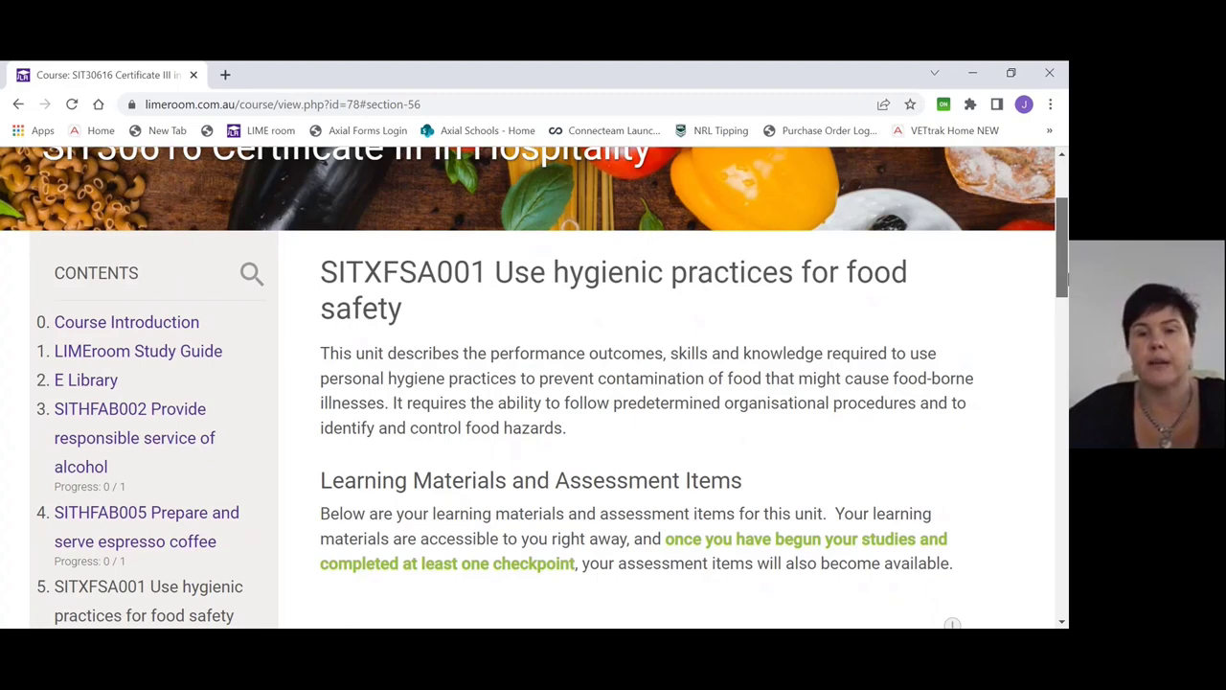
drag(1064, 284, 1065, 318)
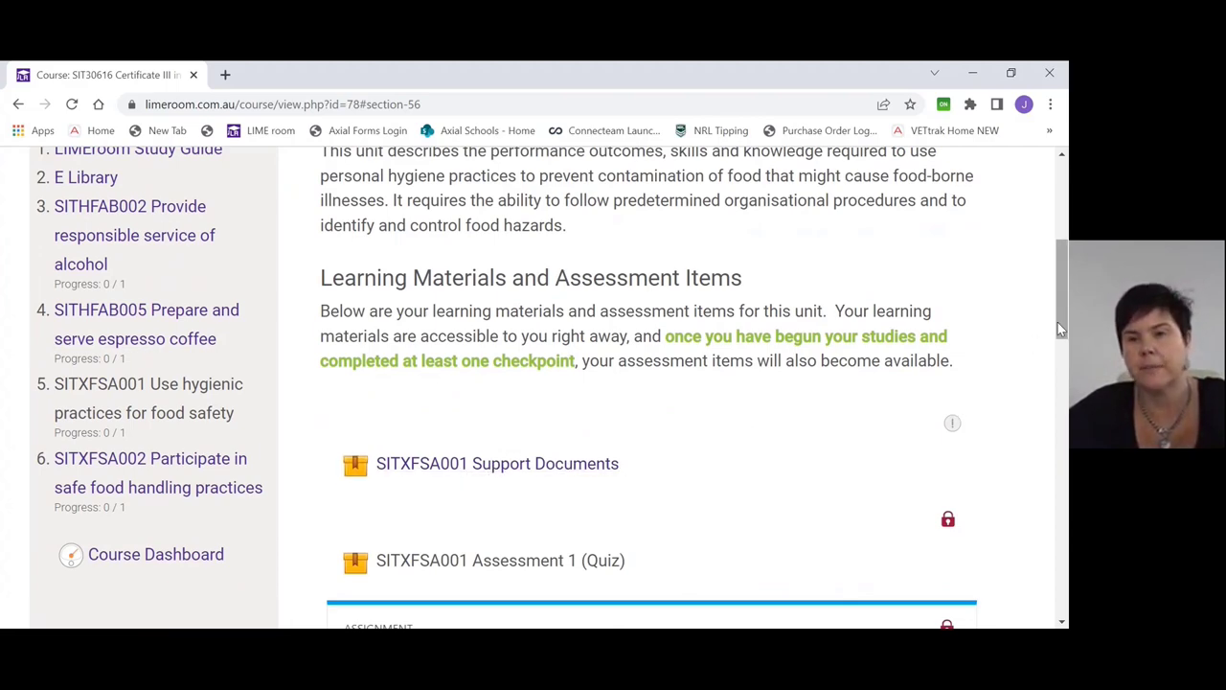
drag(1062, 321, 1062, 350)
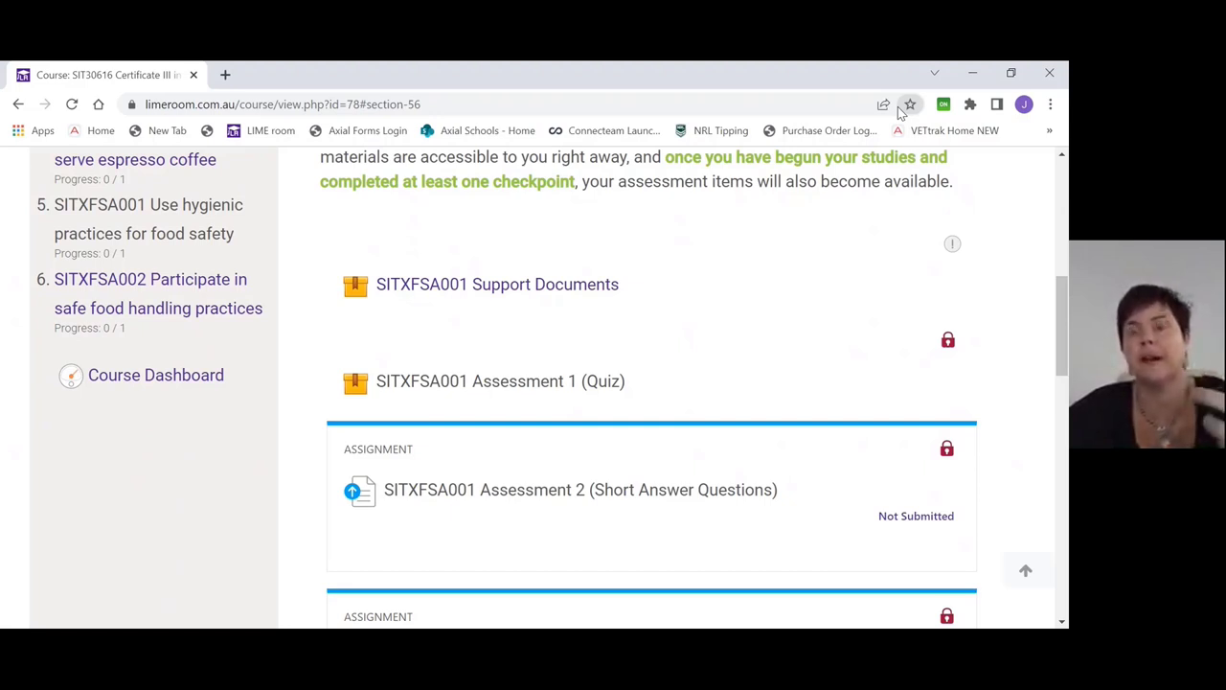
click(458, 290)
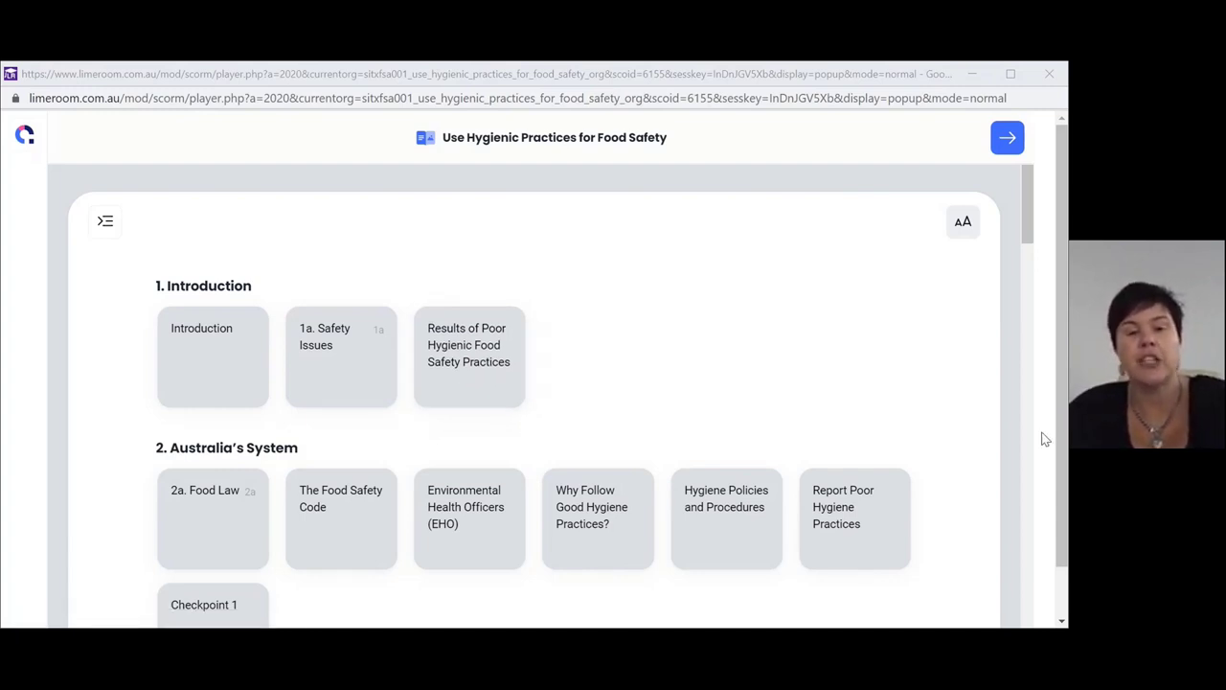
- Look through the learning module's topic and checkpoint tiles from Introduction to section 9, Clean and Sanitise
scroll(1046, 439, down, 2)
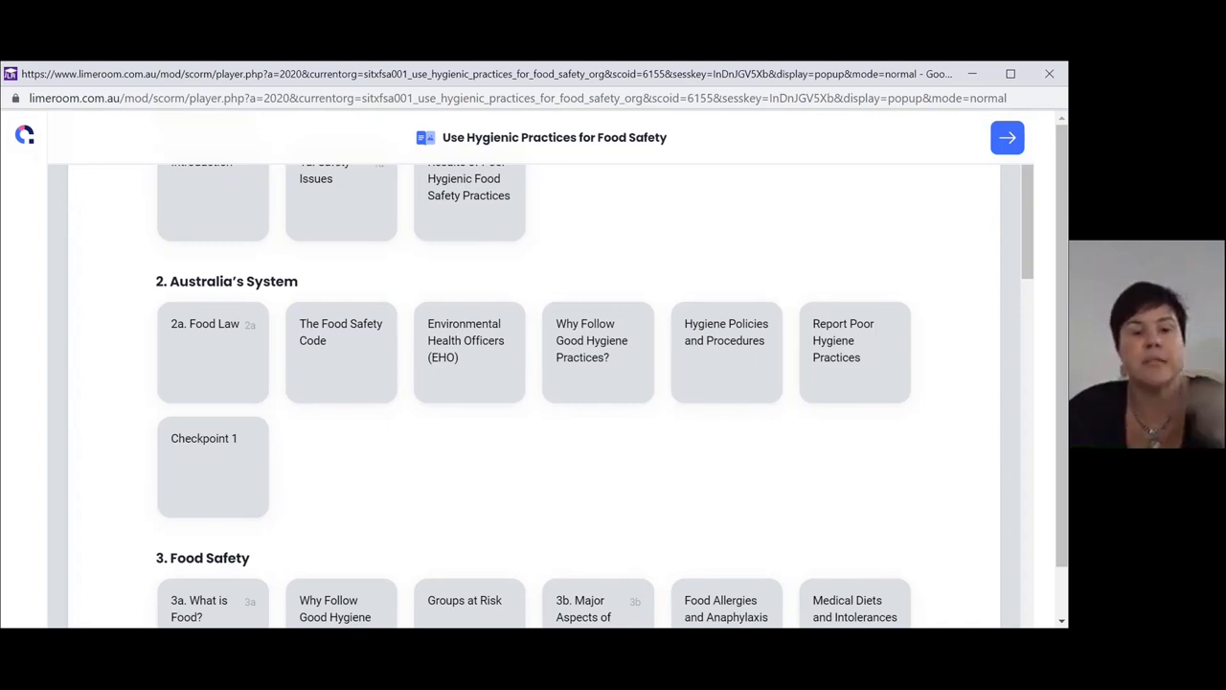
scroll(537, 393, down, 3)
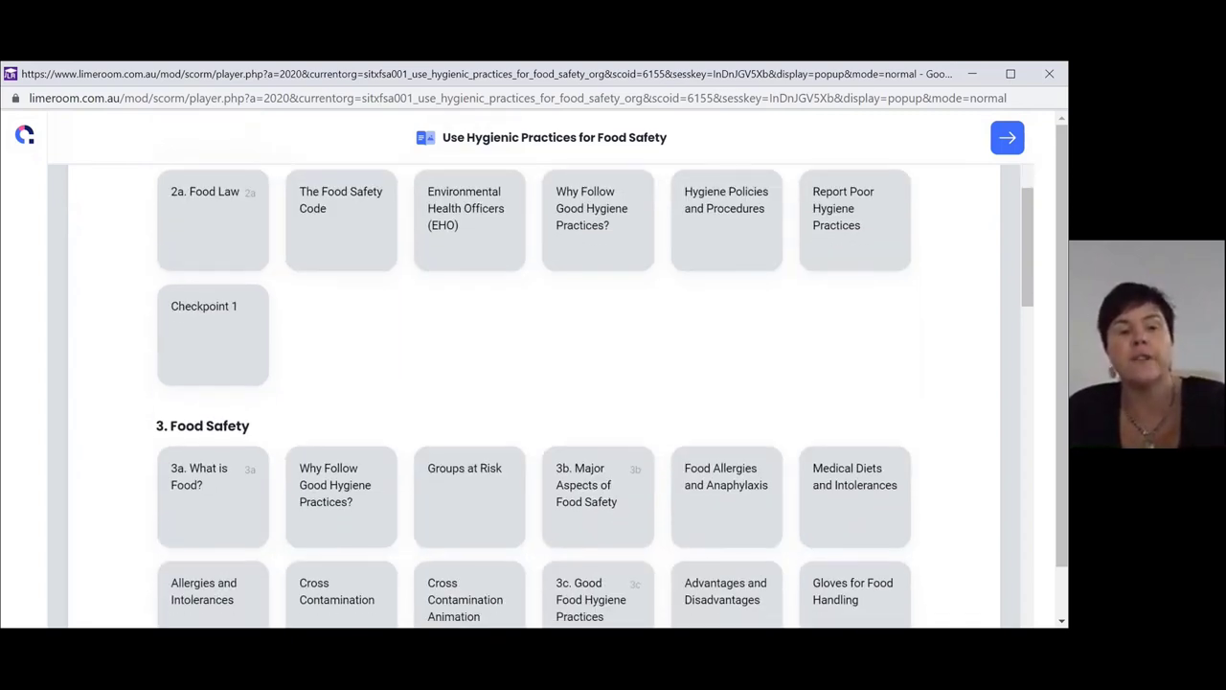
scroll(536, 393, down, 2)
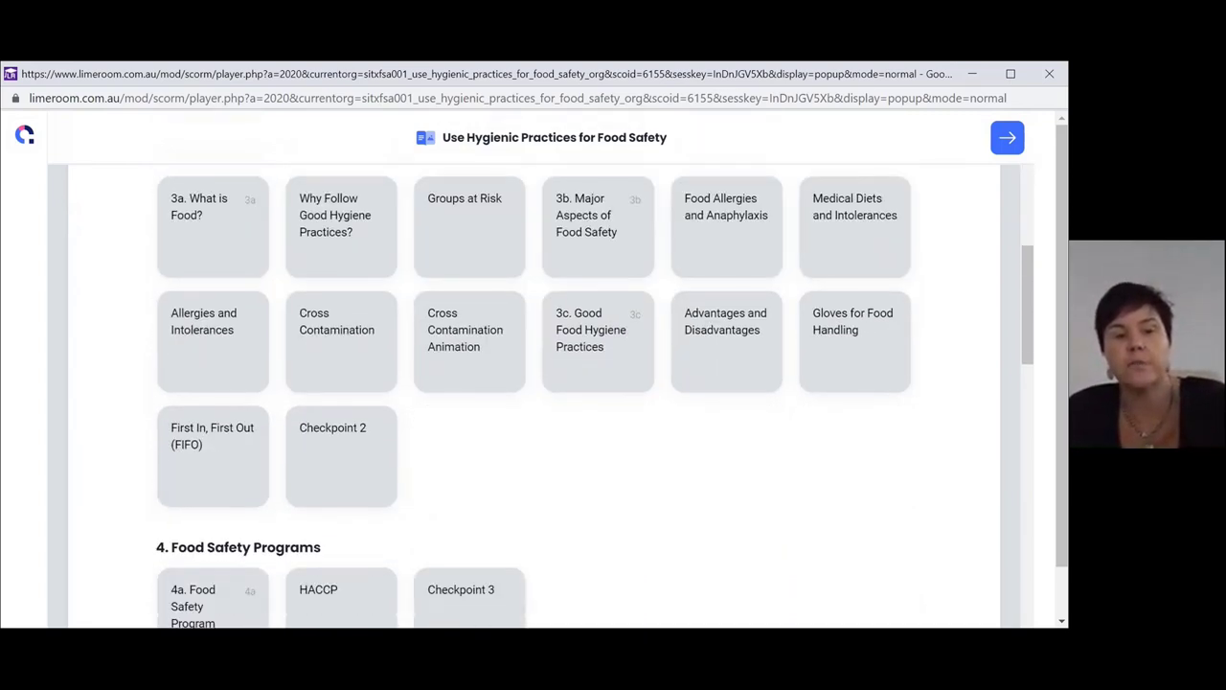
scroll(537, 393, down, 5)
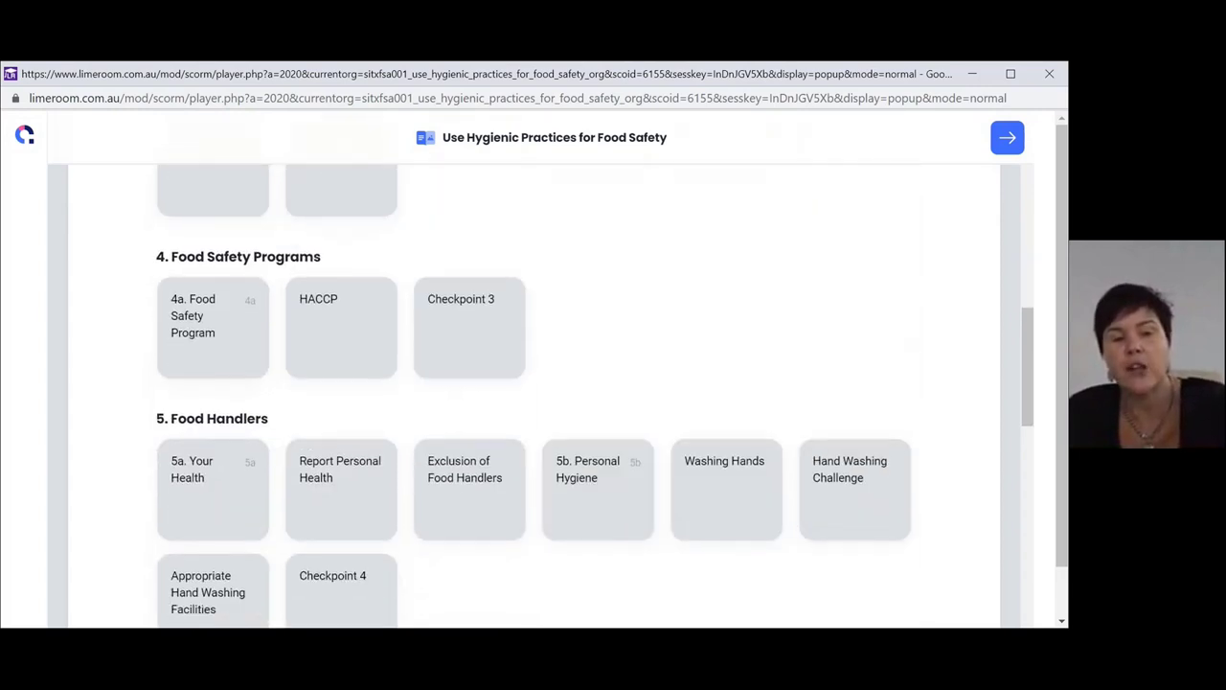
scroll(536, 393, down, 2)
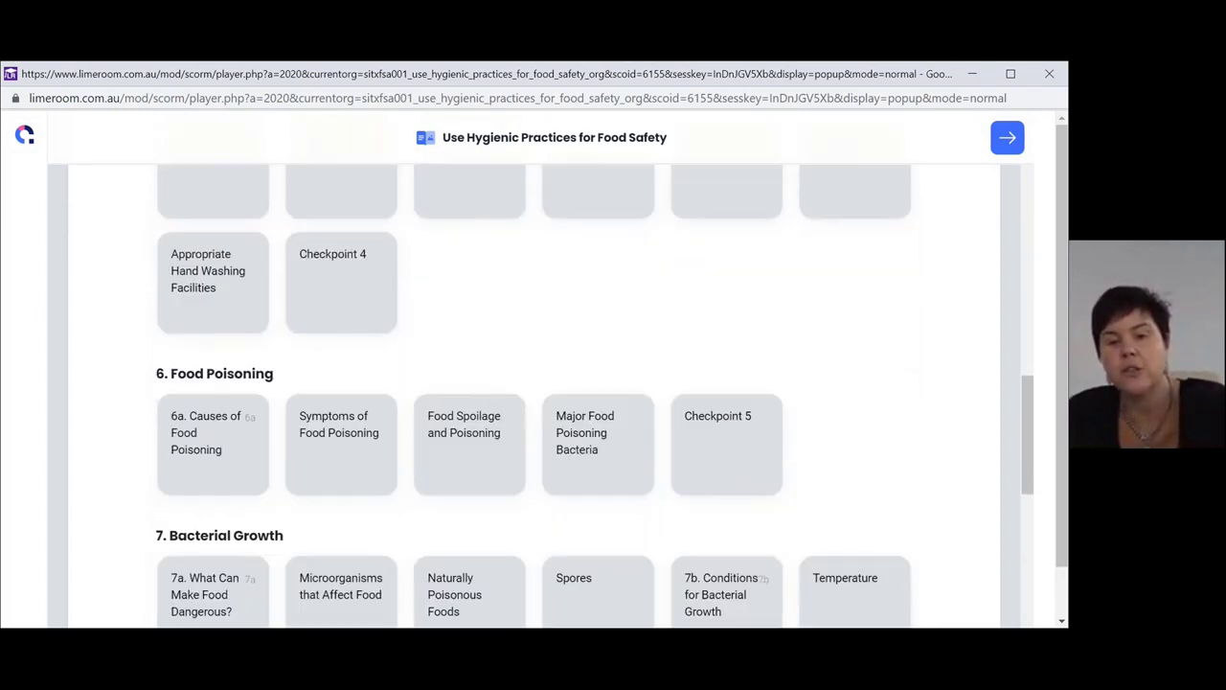
scroll(537, 393, down, 3)
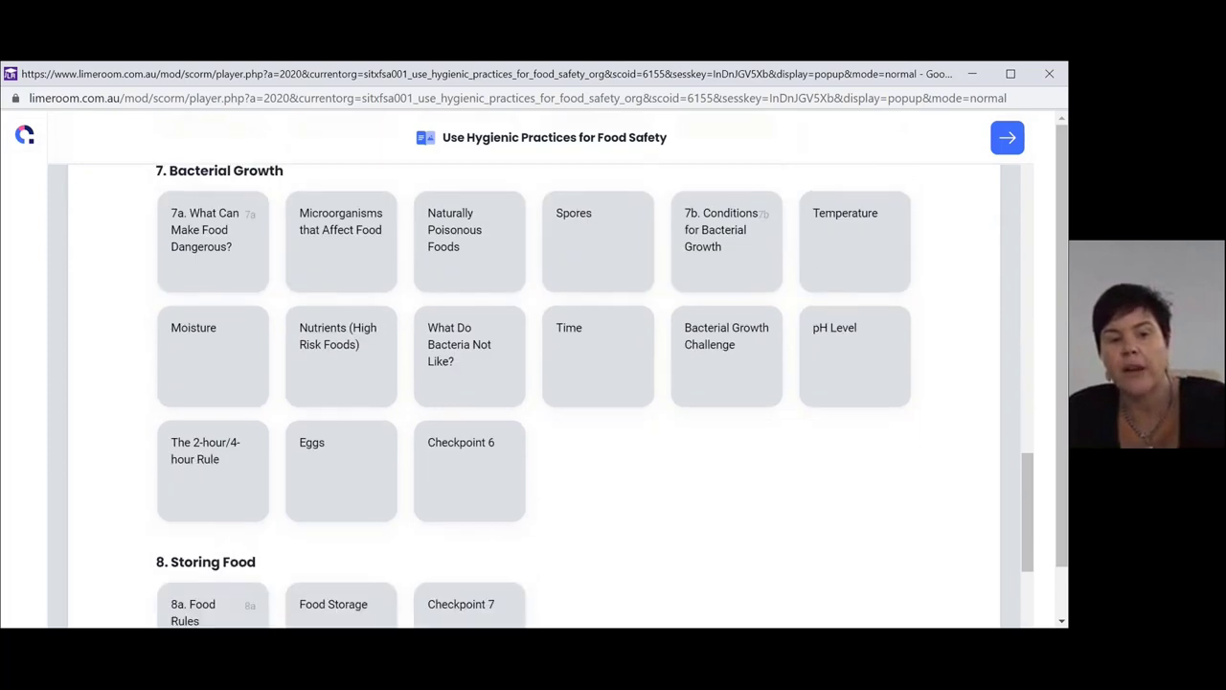
scroll(537, 392, down, 3)
scroll(536, 392, down, 1)
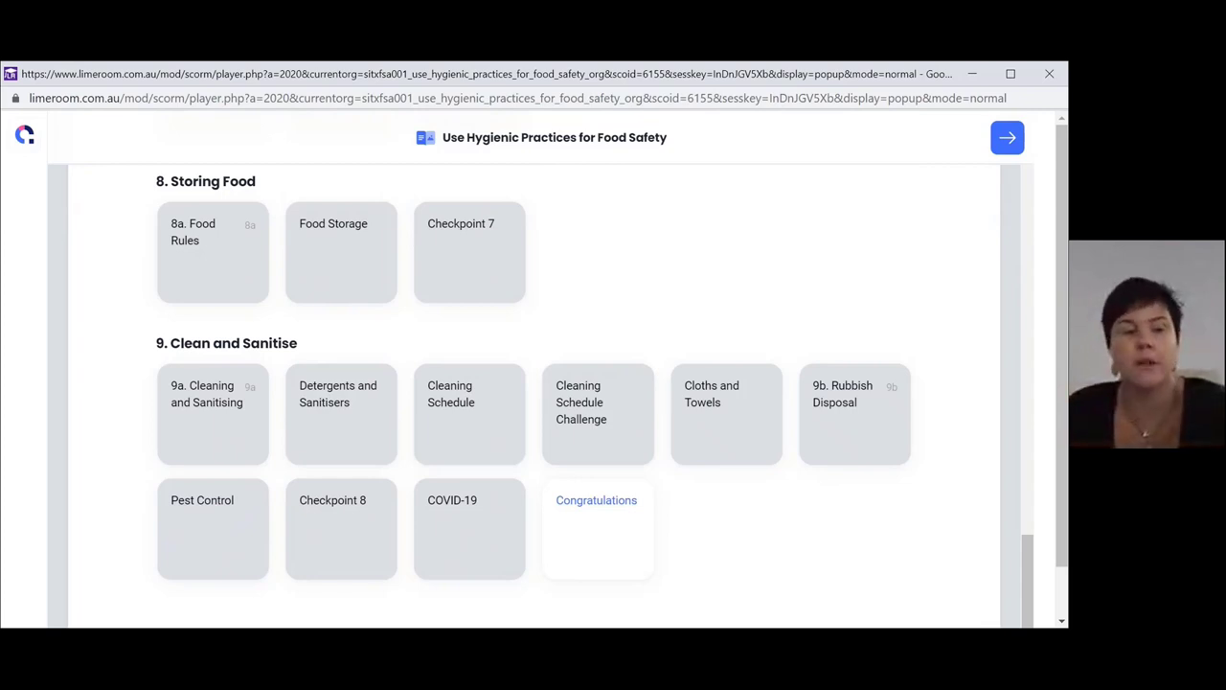
- Open Checkpoint 1 from the Australia's System section and review the answer options for Question 1
scroll(536, 383, up, 10)
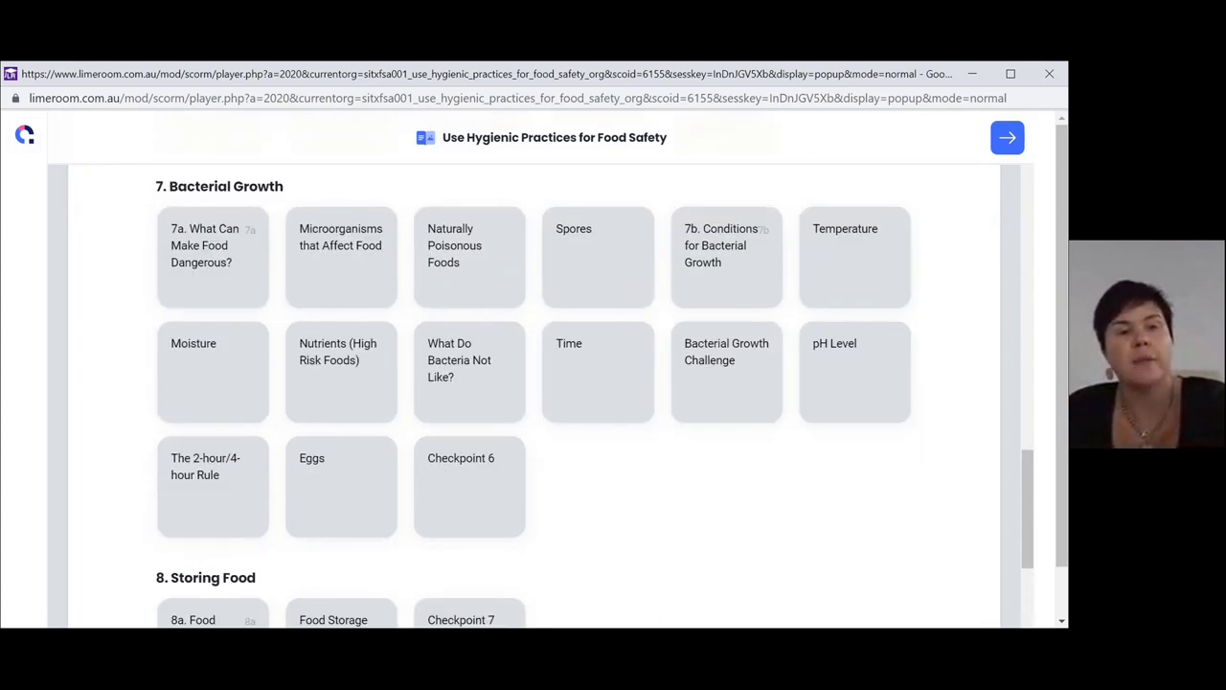
scroll(536, 383, up, 10)
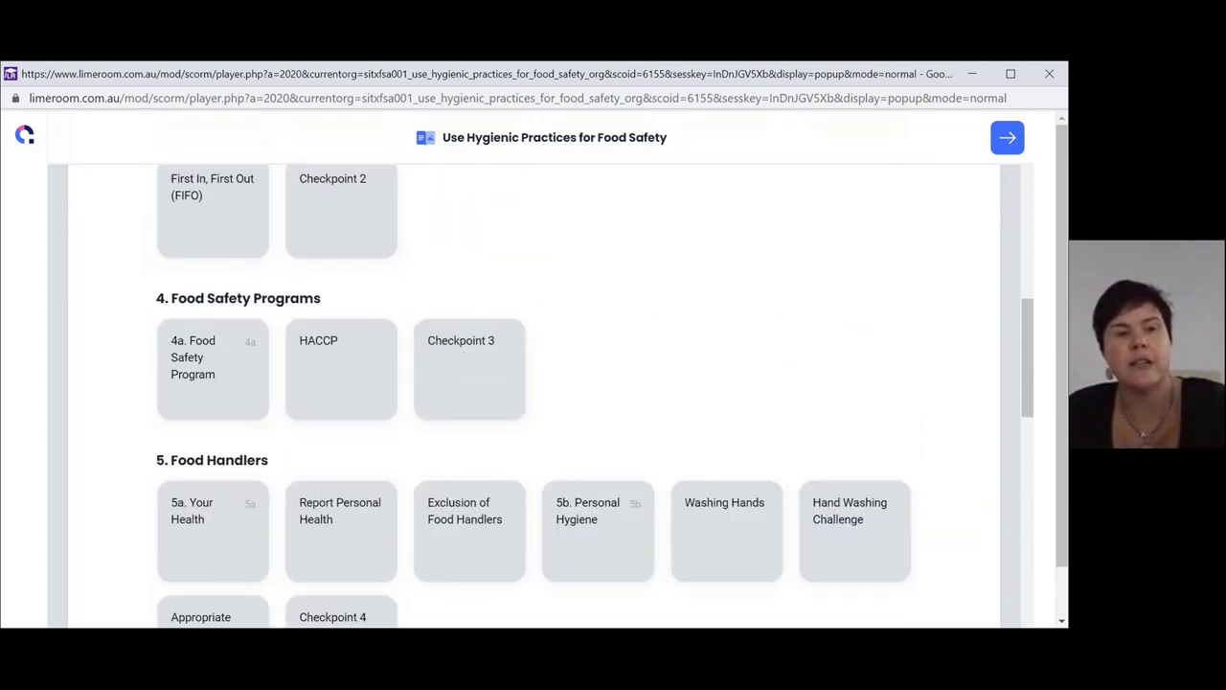
scroll(811, 413, up, 3)
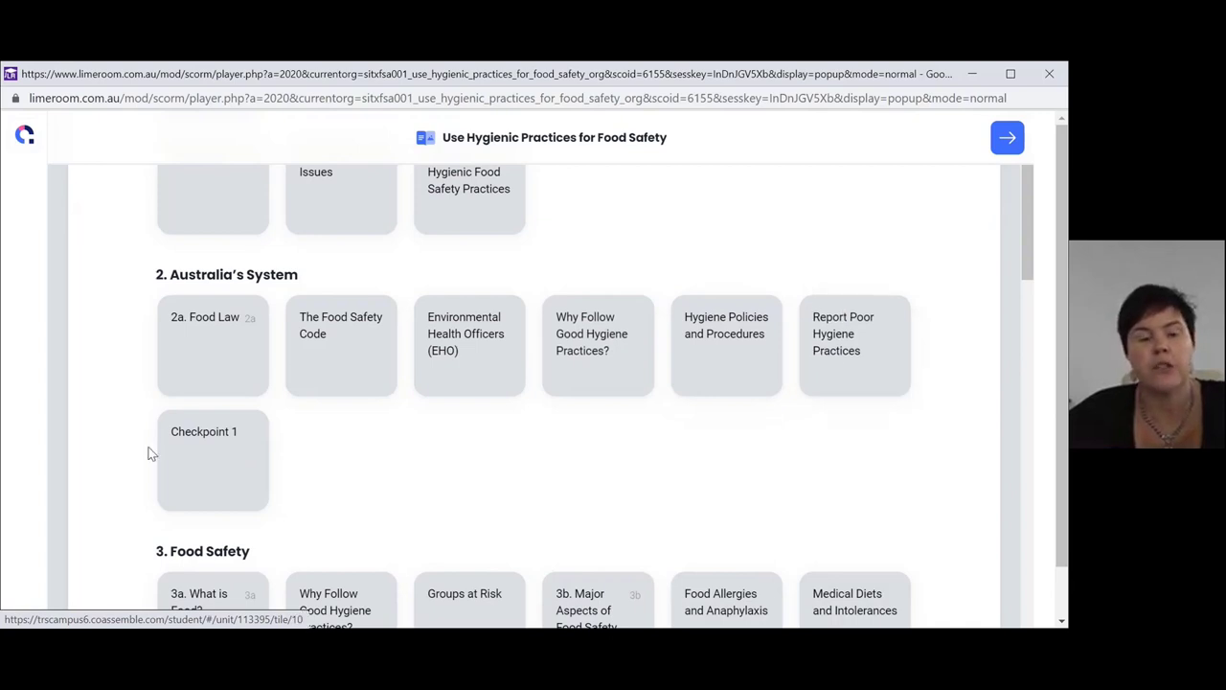
click(215, 461)
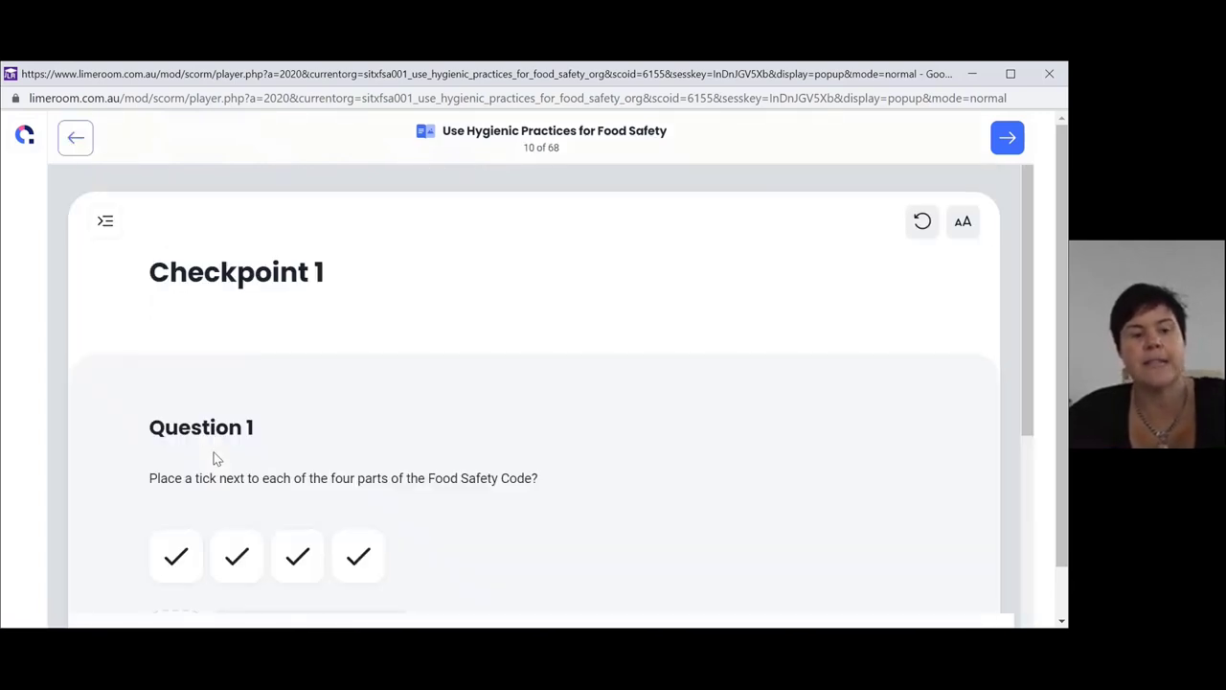
scroll(215, 460, down, 2)
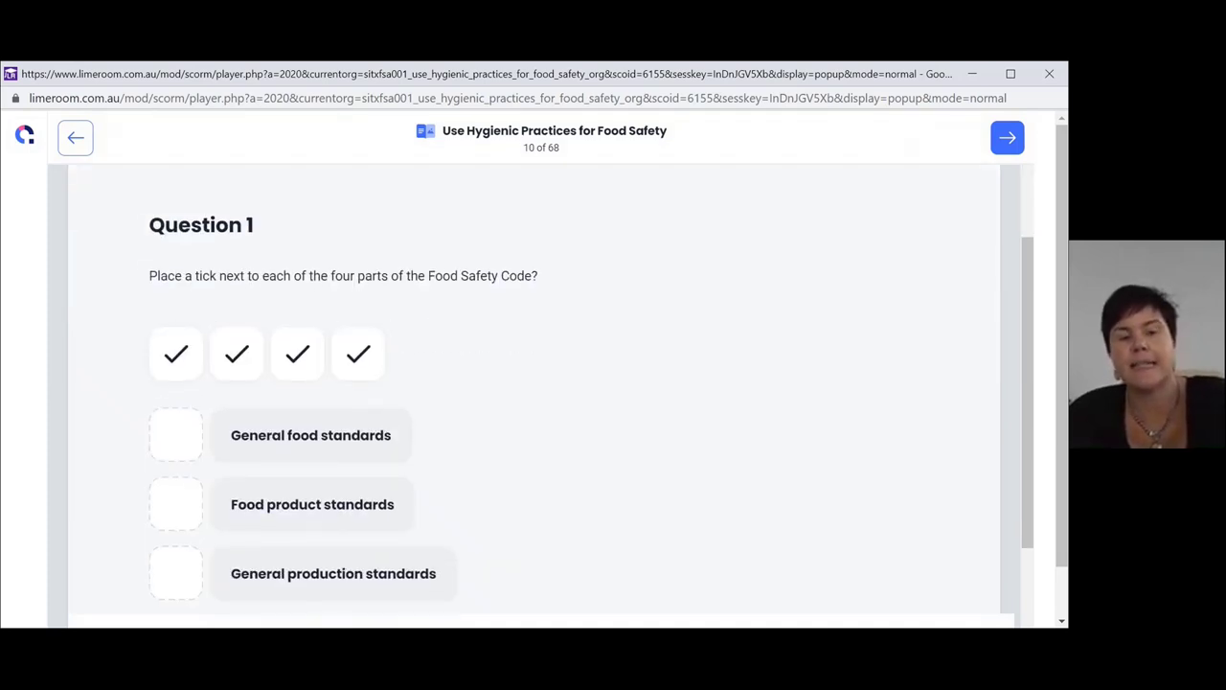
scroll(575, 407, down, 1)
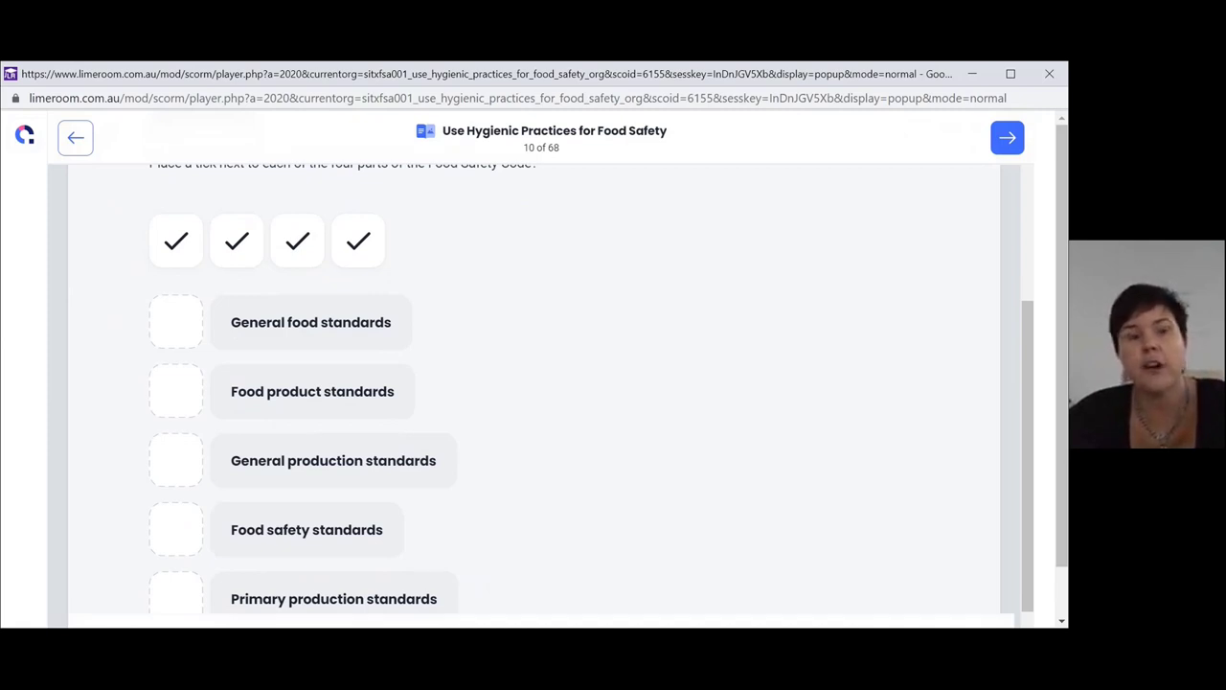
scroll(537, 384, down, 1)
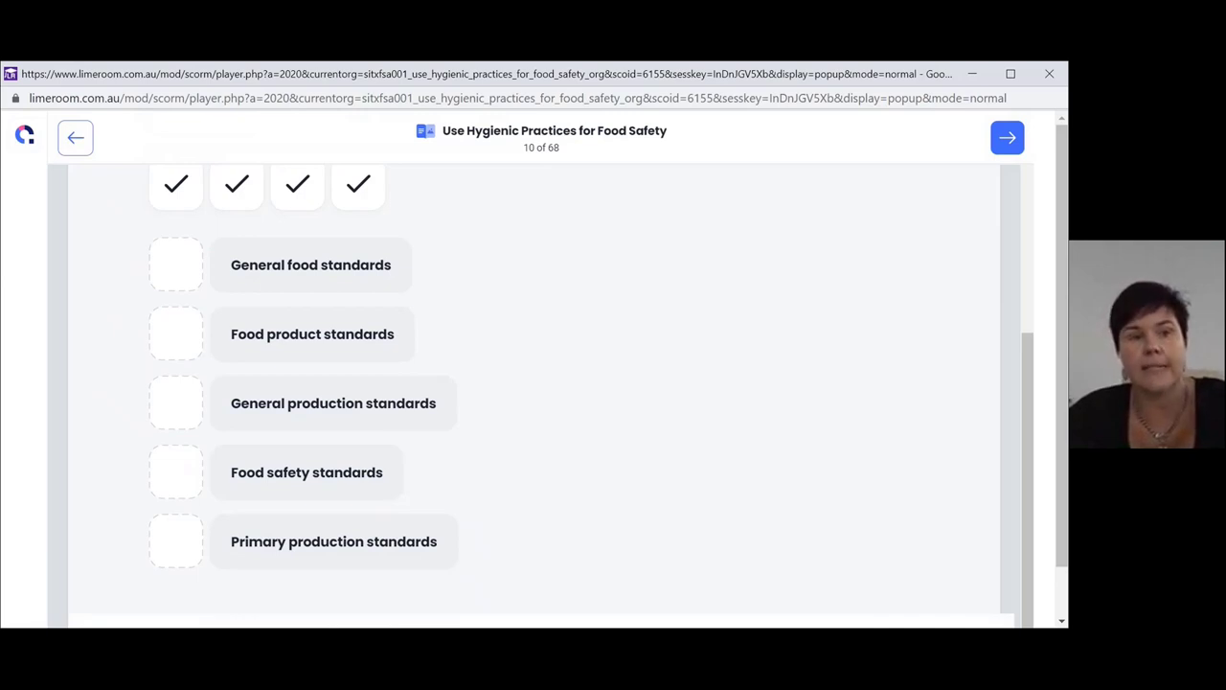
scroll(537, 384, up, 1)
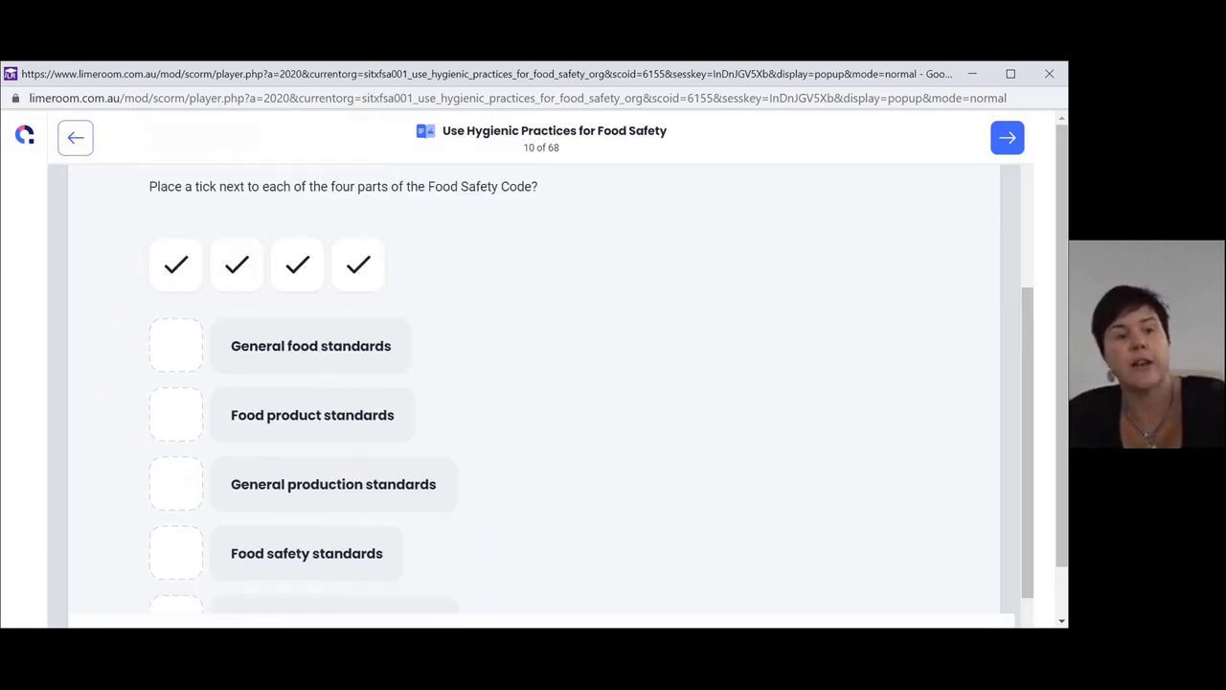
- Answer Question 1 by ticking General food, Food product, Food safety and Primary production standards, confirm it, and continue to Question 2
drag(359, 265, 175, 345)
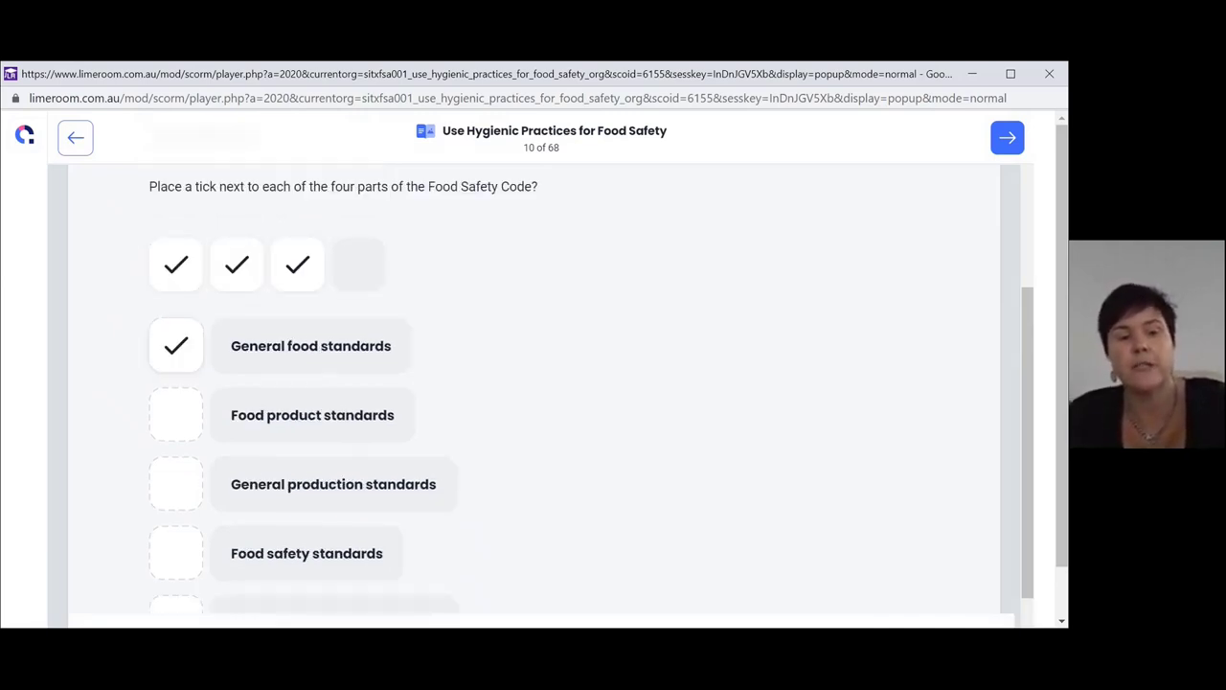
scroll(536, 383, down, 1)
drag(297, 195, 175, 346)
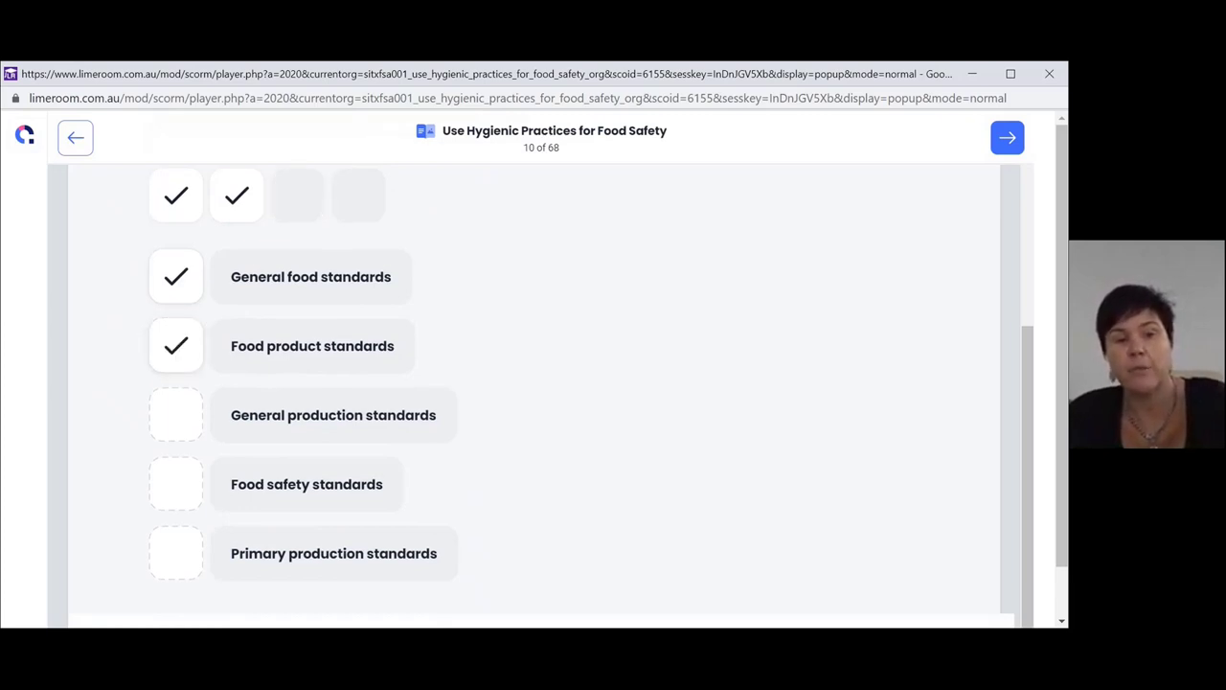
scroll(575, 374, down, 1)
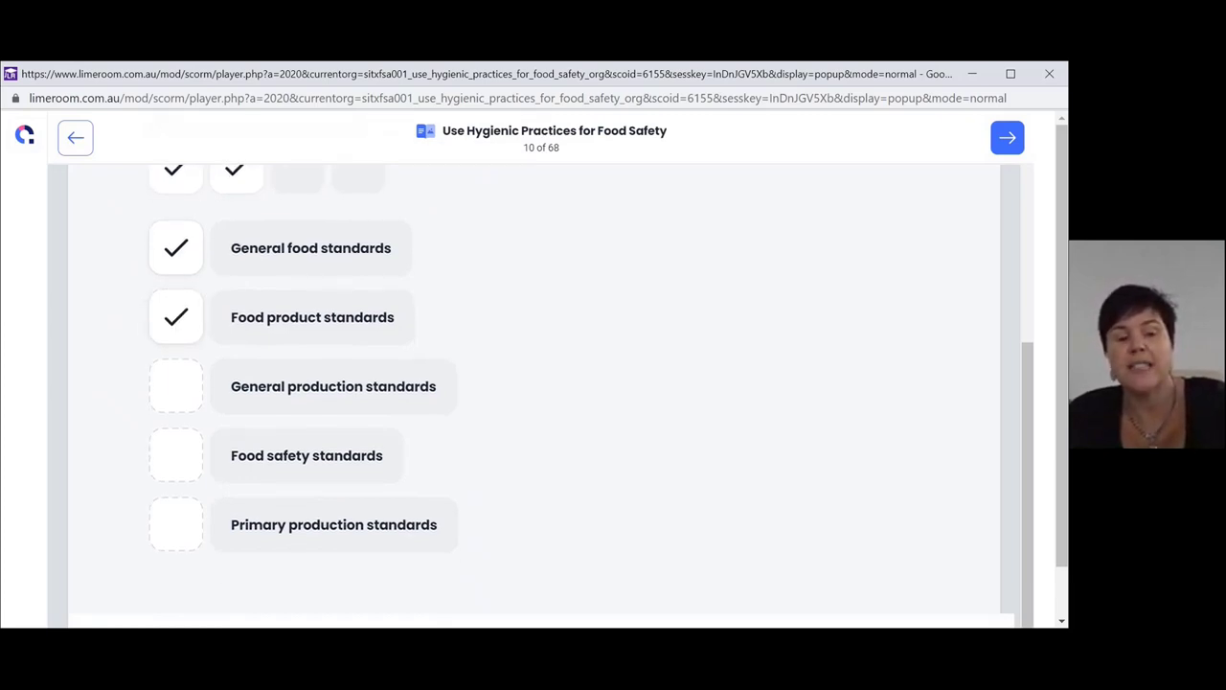
drag(234, 169, 175, 455)
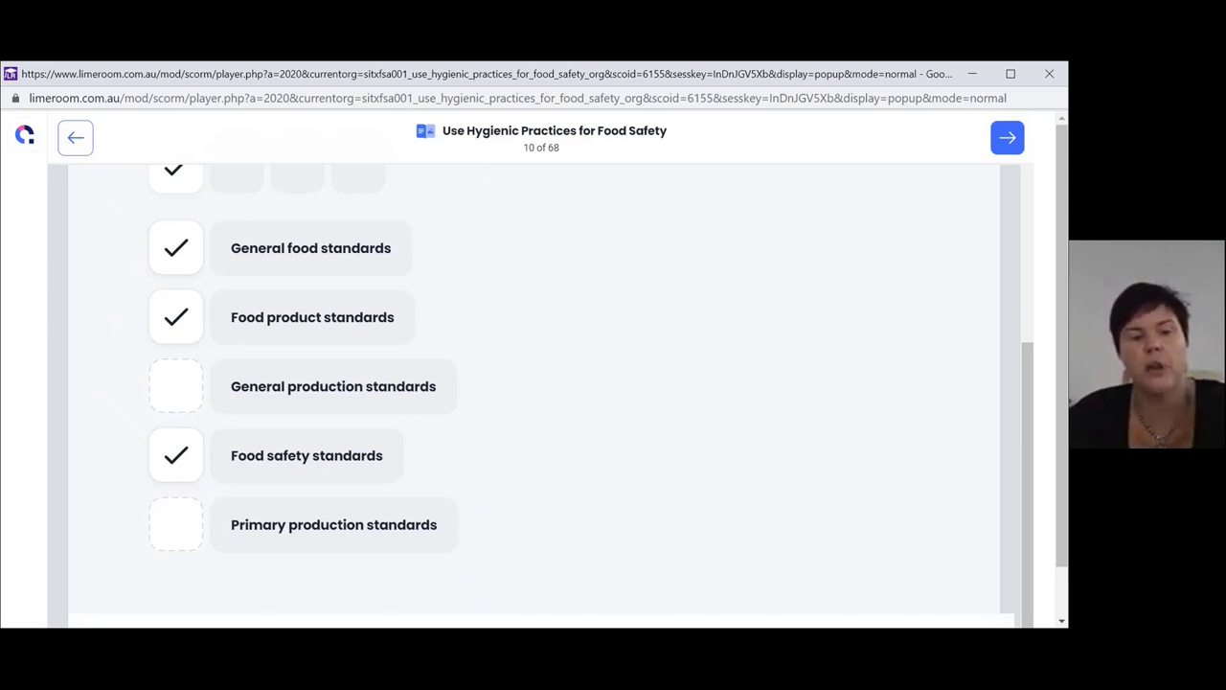
click(175, 524)
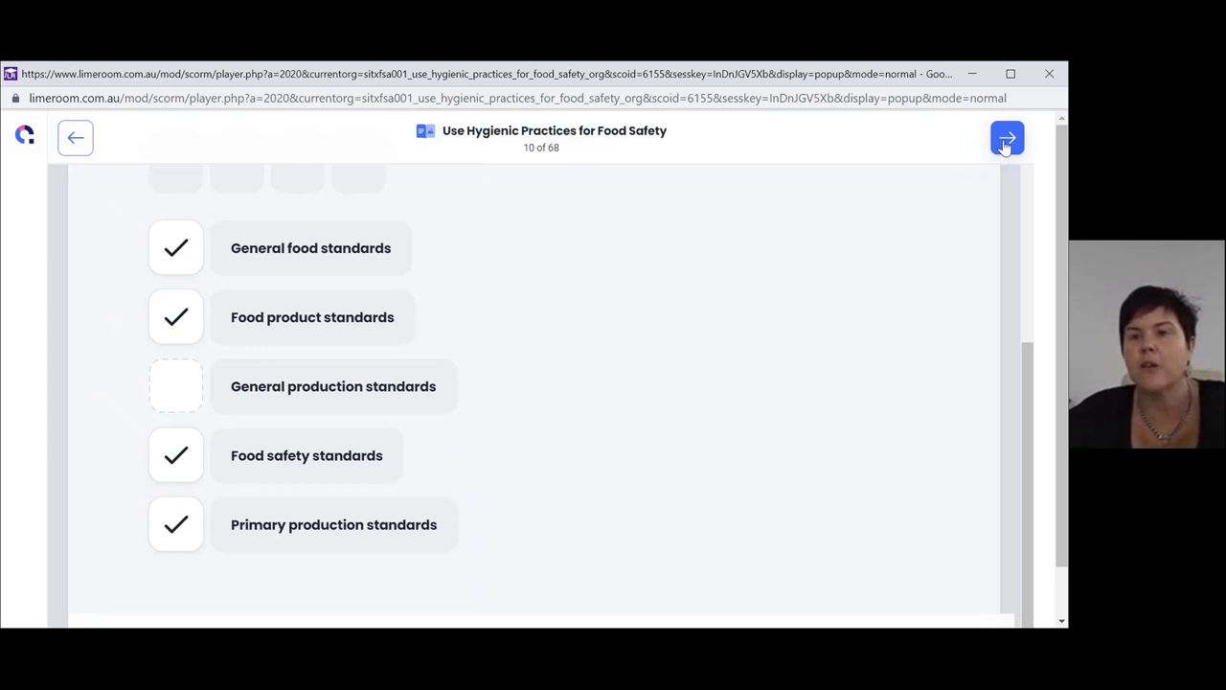
scroll(923, 432, down, 2)
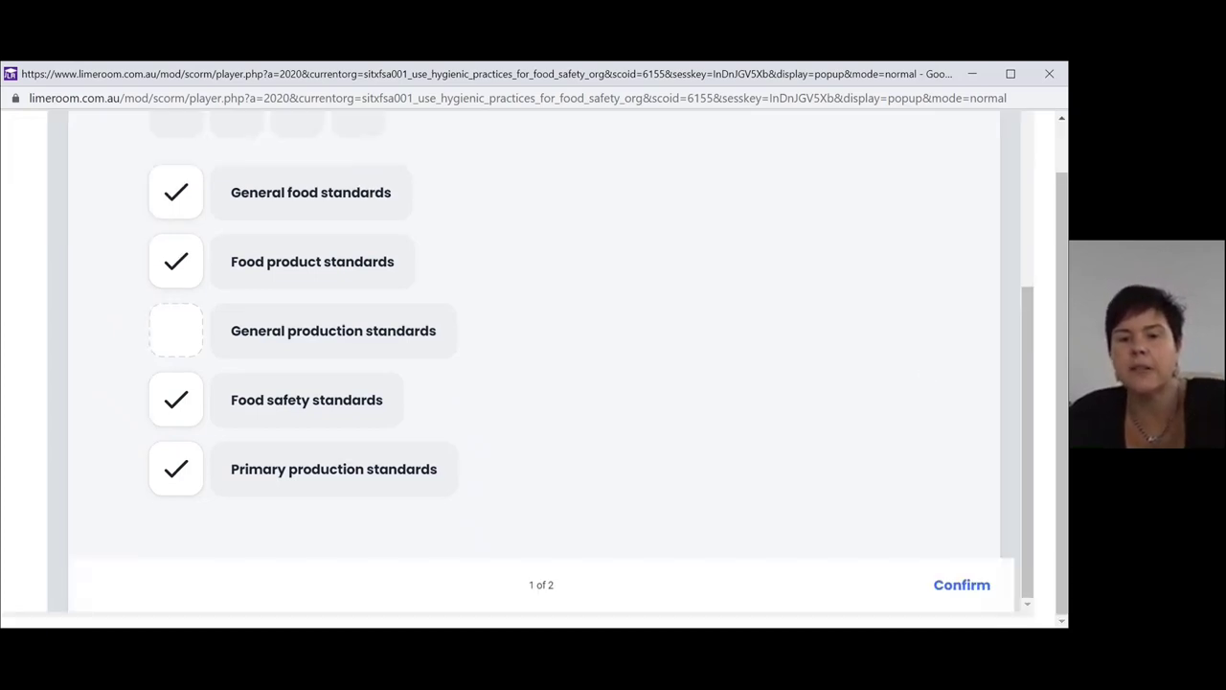
click(967, 586)
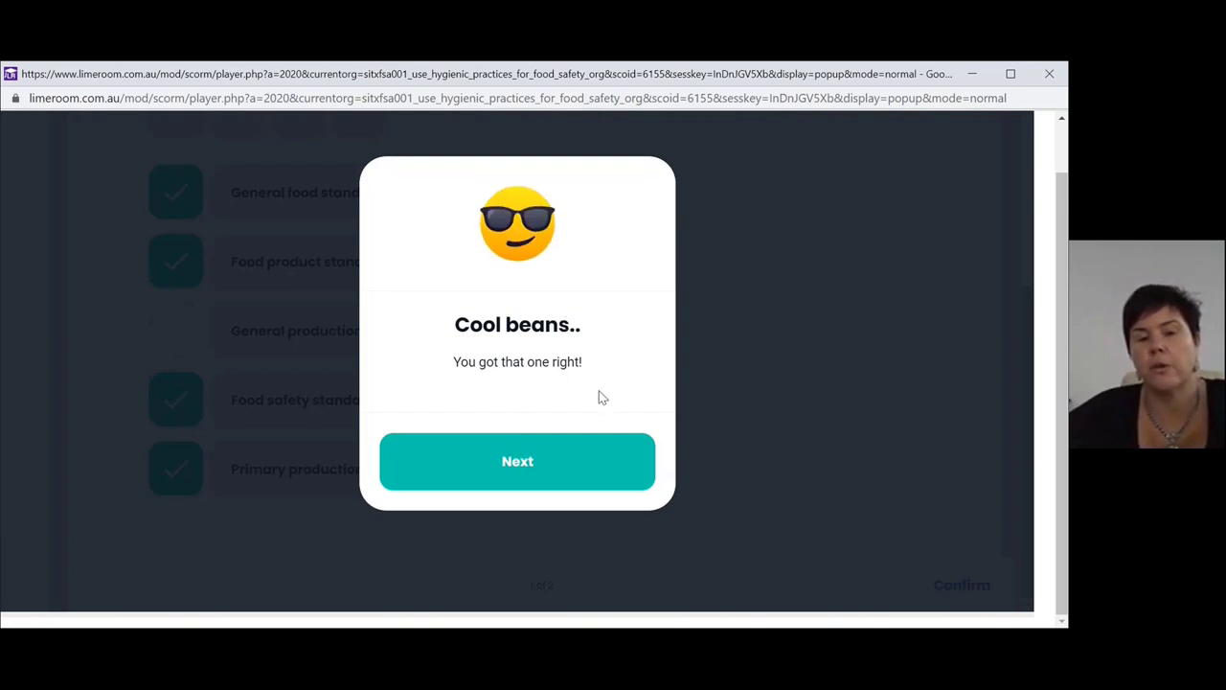
click(515, 465)
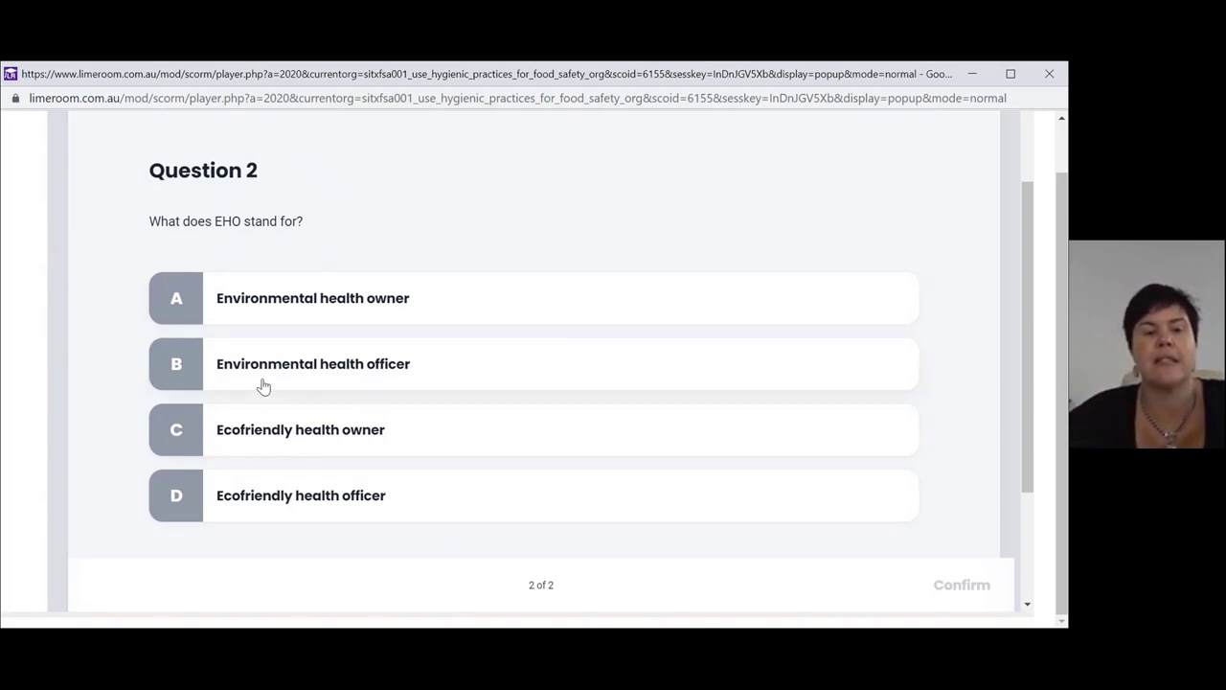
- Answer Question 2 on the meaning of EHO with Environmental health officer and confirm it
click(204, 373)
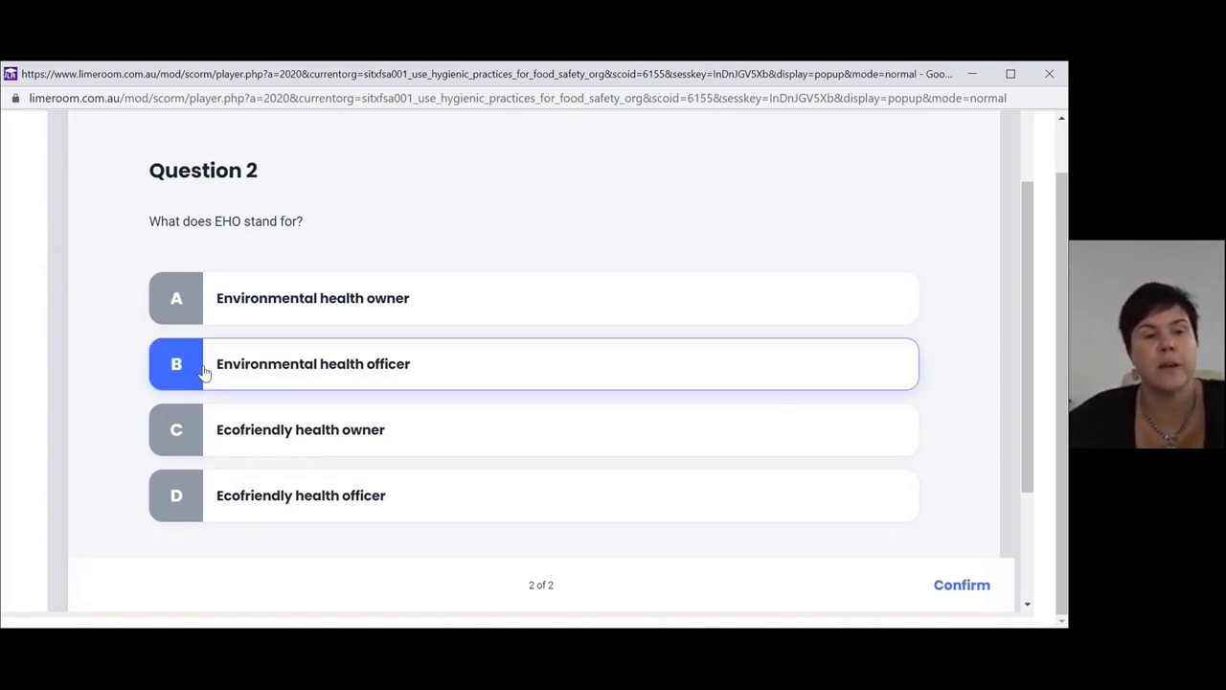
click(944, 592)
click(943, 588)
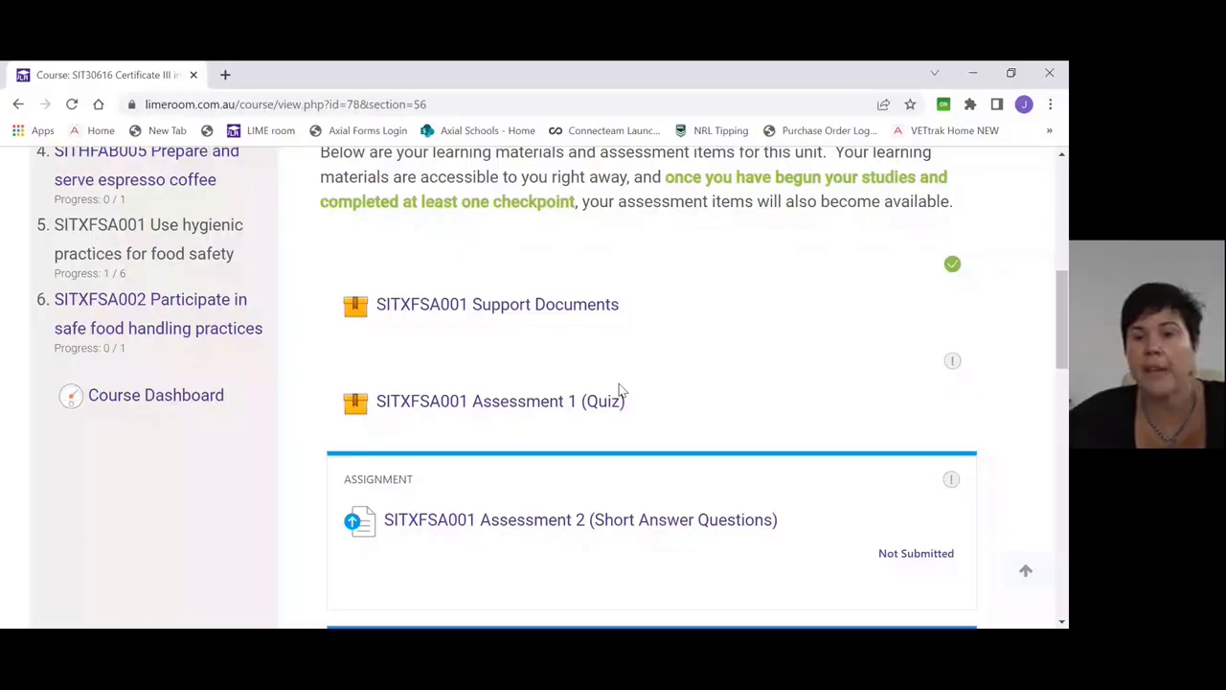
- Review the unit's assessment items and open the SITXFSA001 Assessment 2 (Short Answer Questions) assignment
scroll(1058, 344, down, 1)
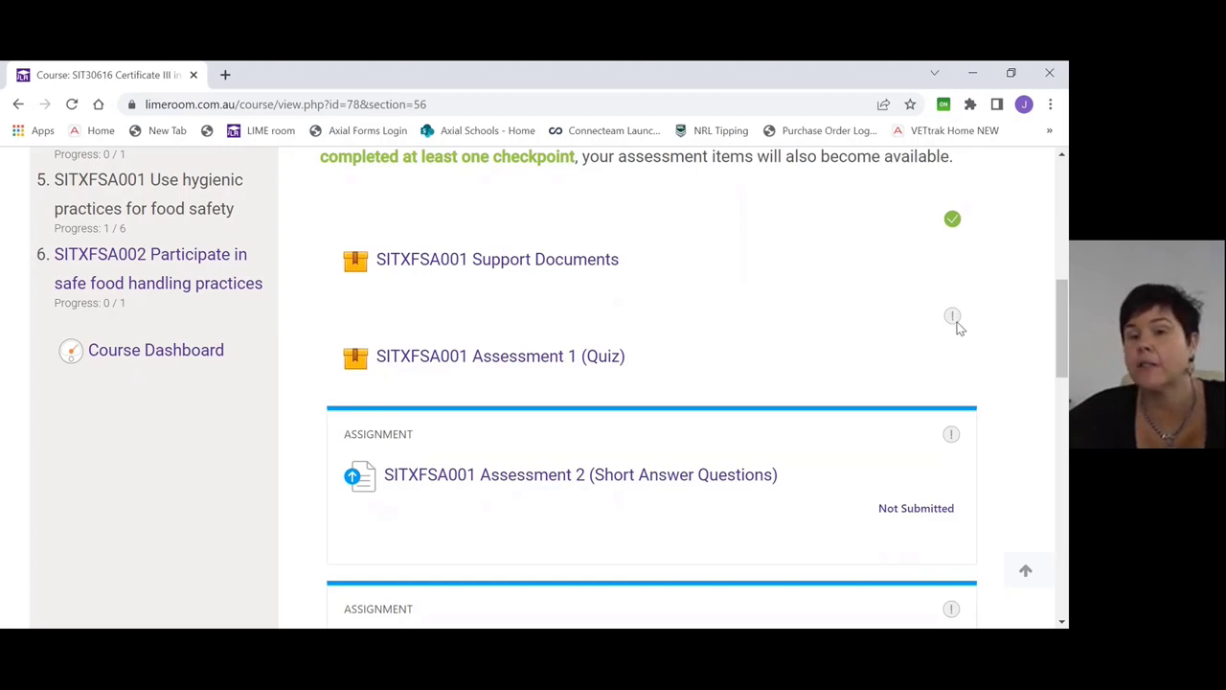
scroll(1062, 345, down, 5)
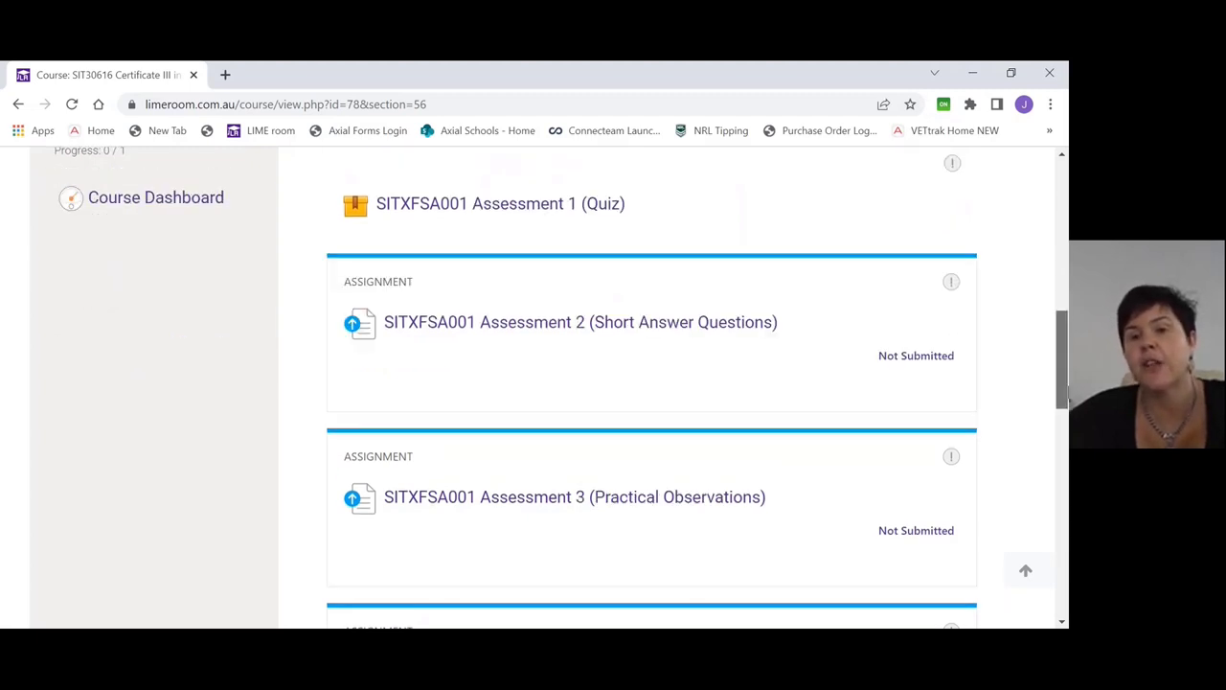
scroll(1062, 383, up, 6)
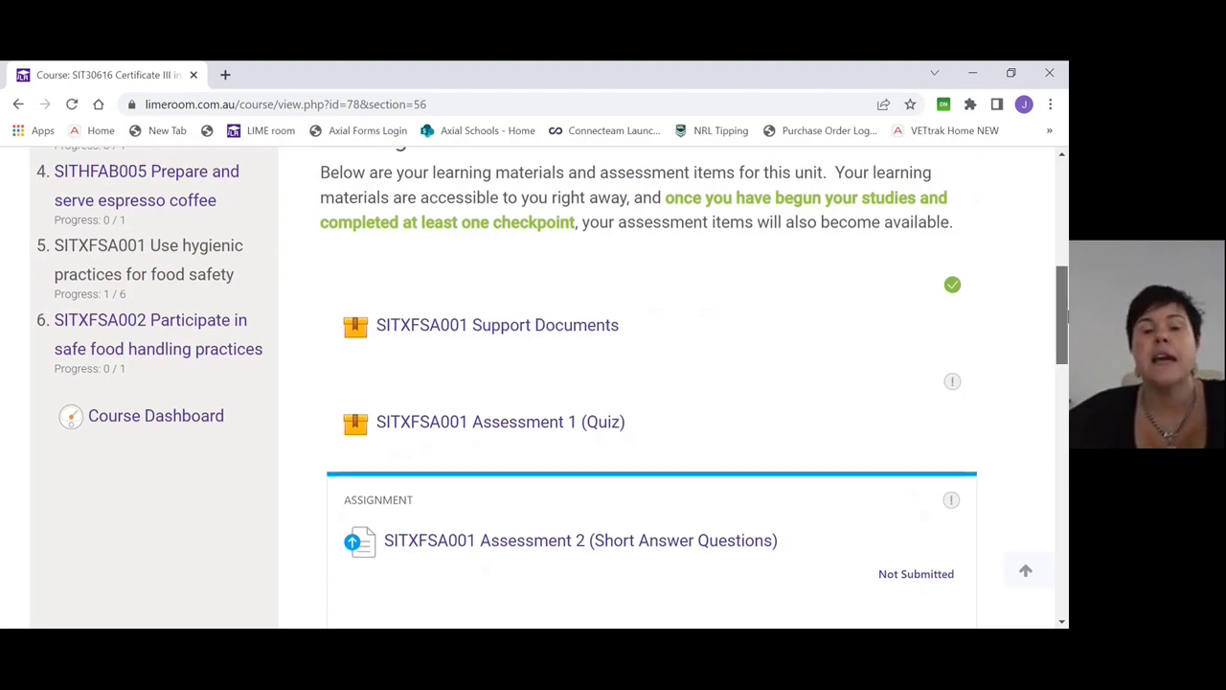
scroll(537, 344, down, 1)
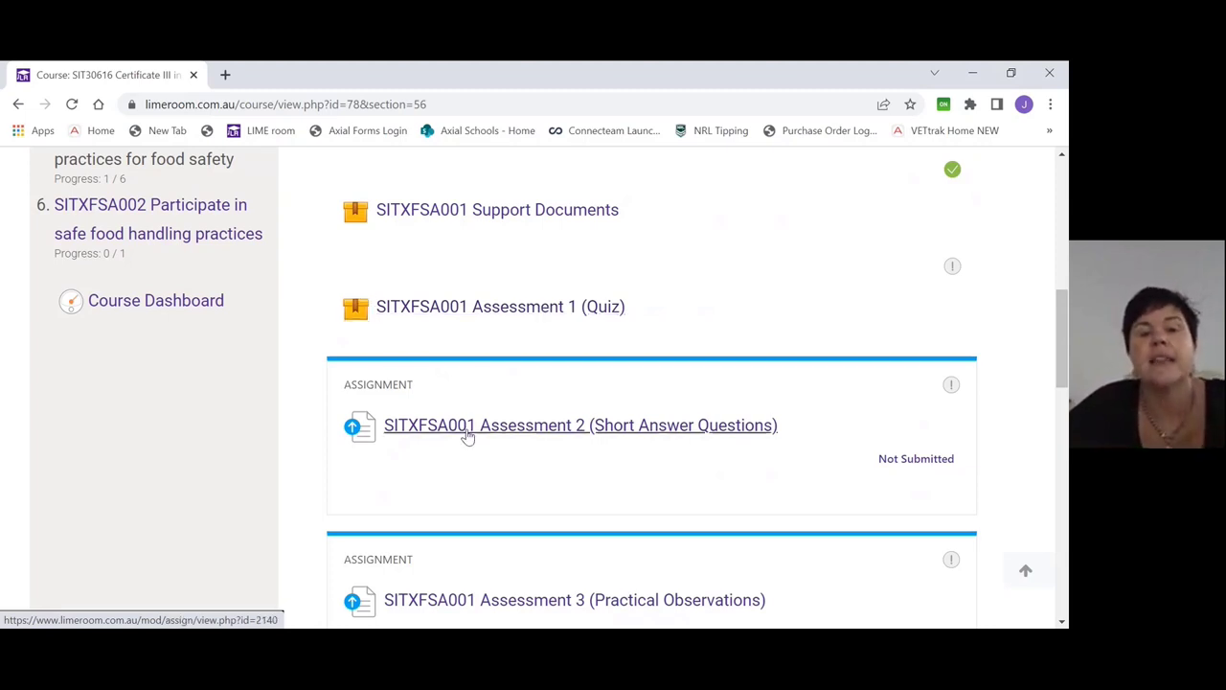
click(642, 428)
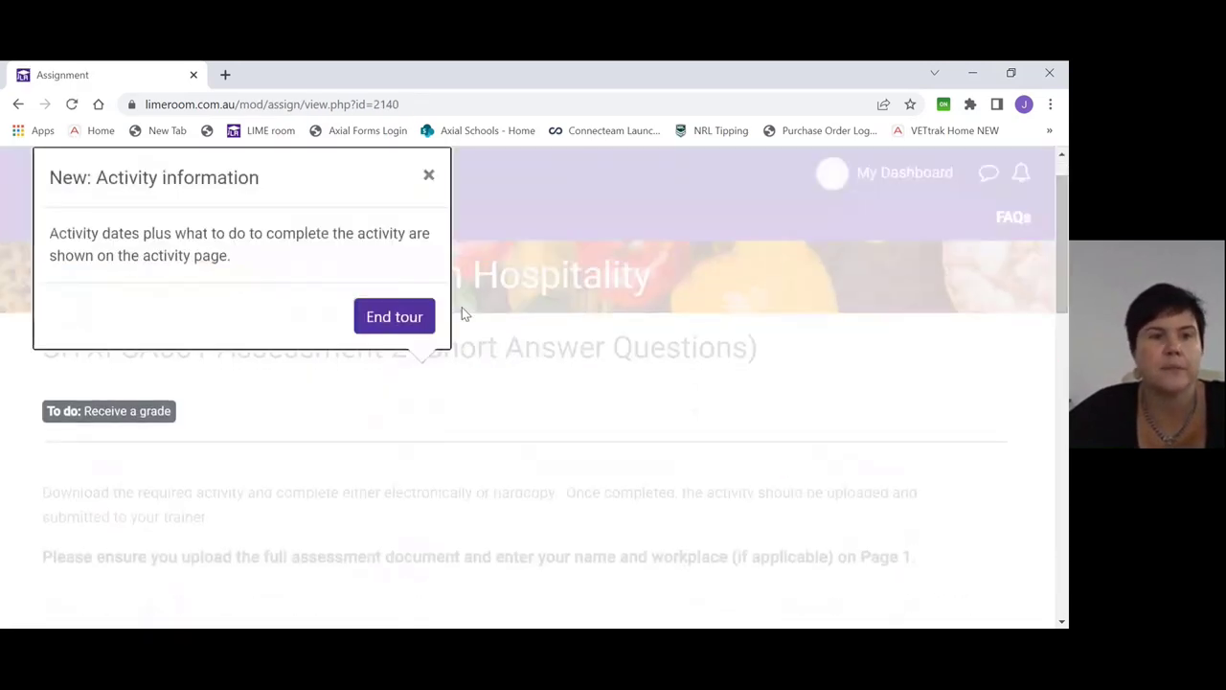
- Dismiss the activity information tour and start adding a submission for SITXFSA001 Assessment 2 (Short Answer Questions)
click(394, 317)
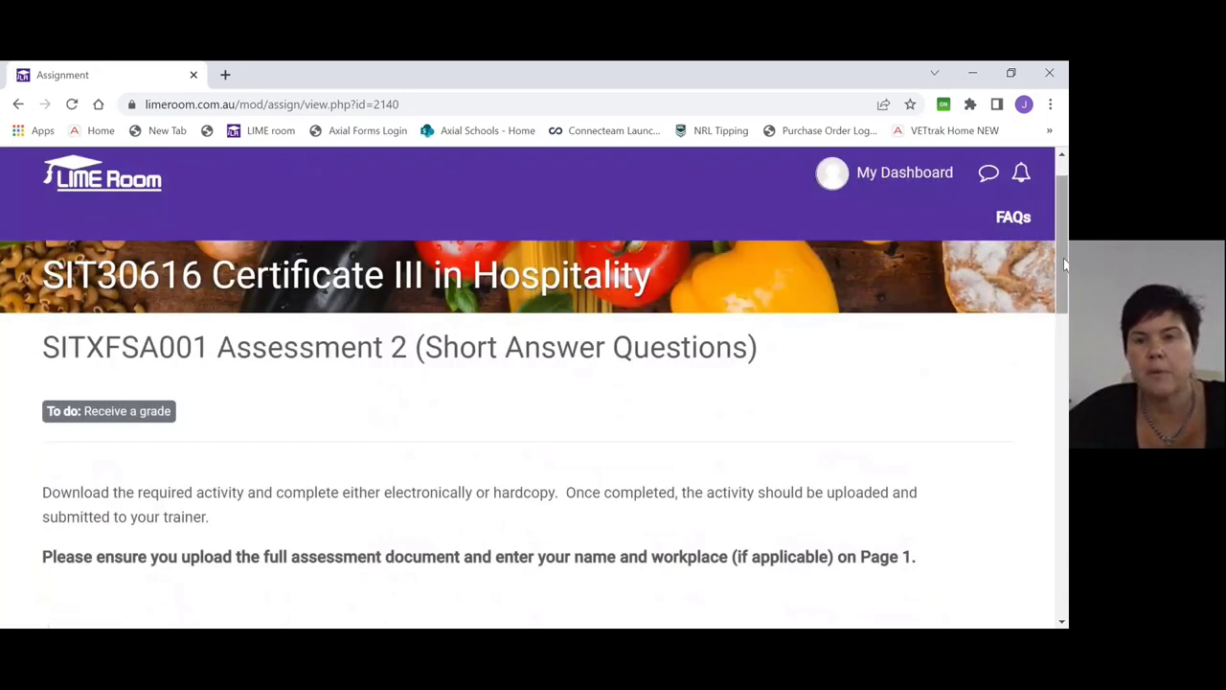
scroll(405, 324, down, 3)
scroll(435, 441, down, 2)
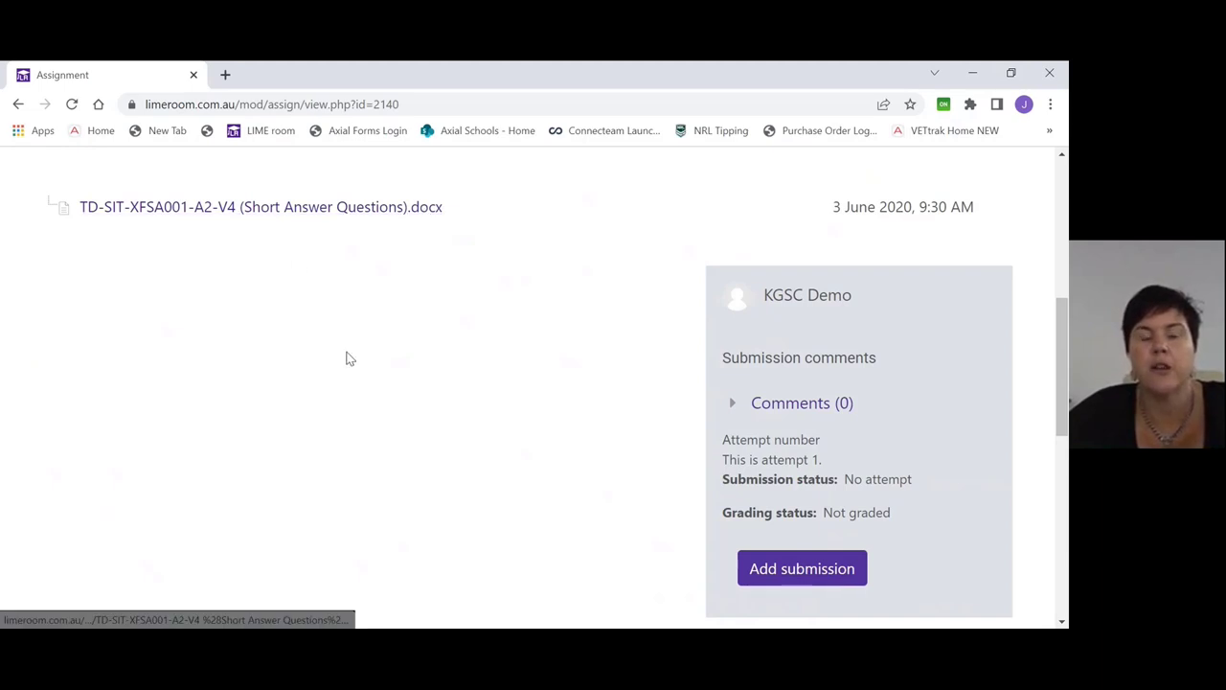
drag(1061, 316, 1061, 366)
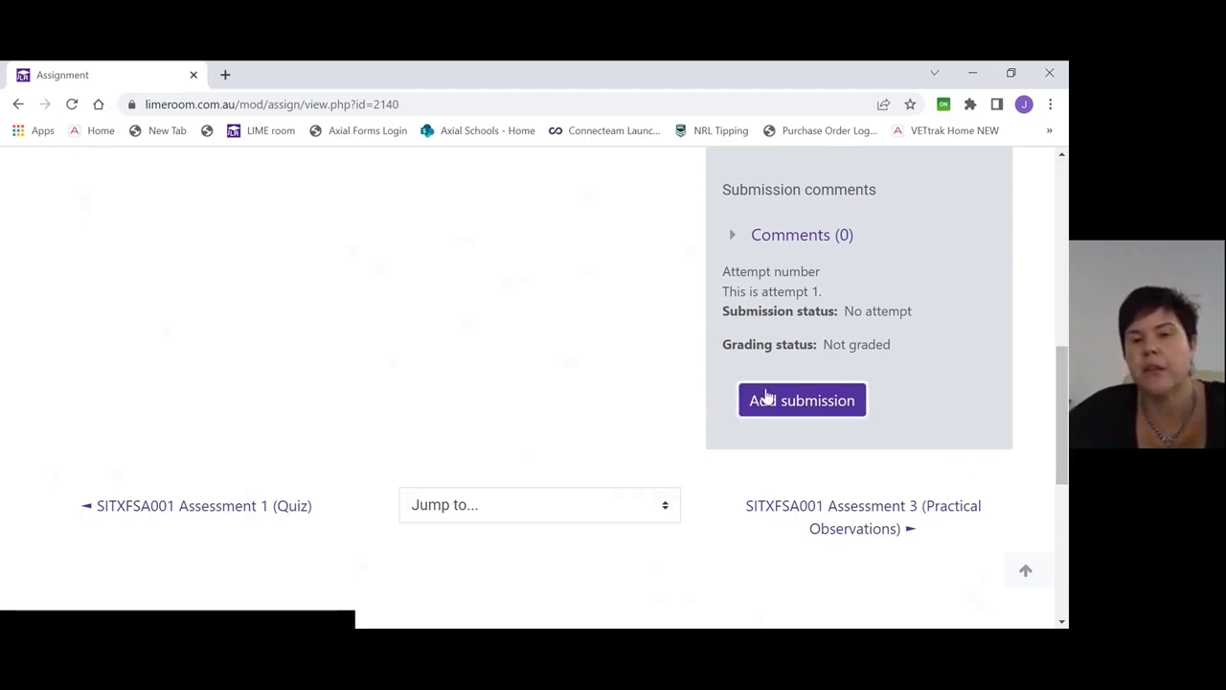
click(800, 402)
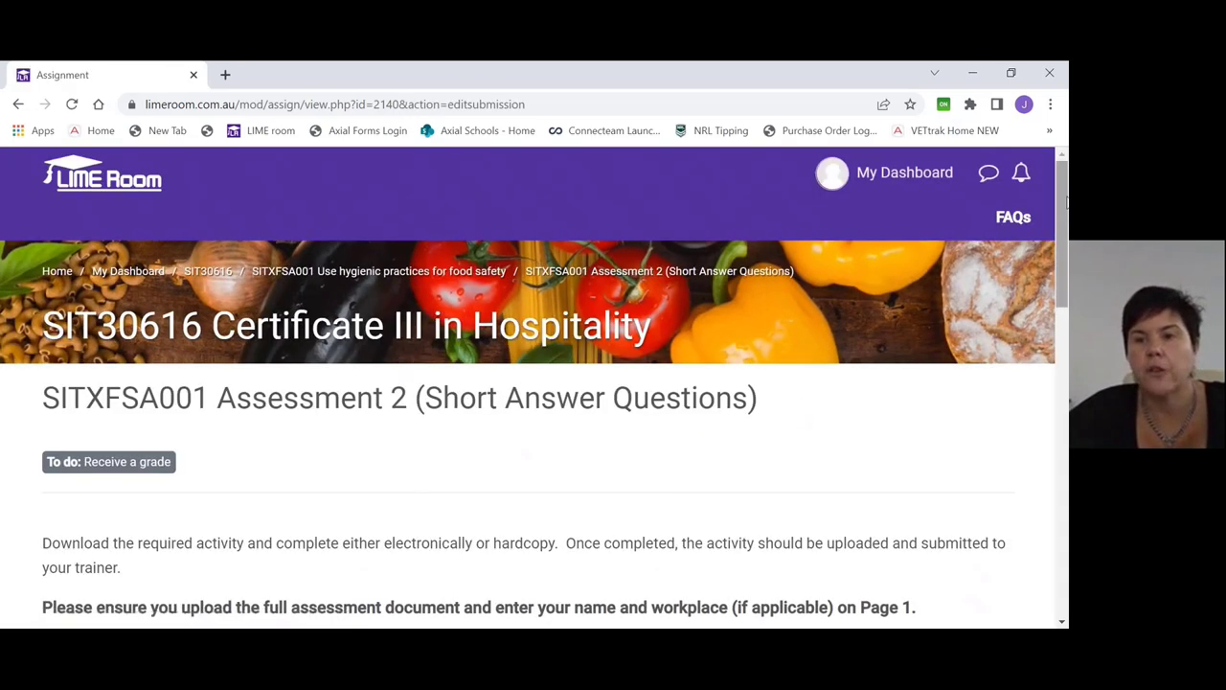
- Try to save the Assessment 2 submission without attaching any file
scroll(800, 408, down, 3)
scroll(211, 604, down, 2)
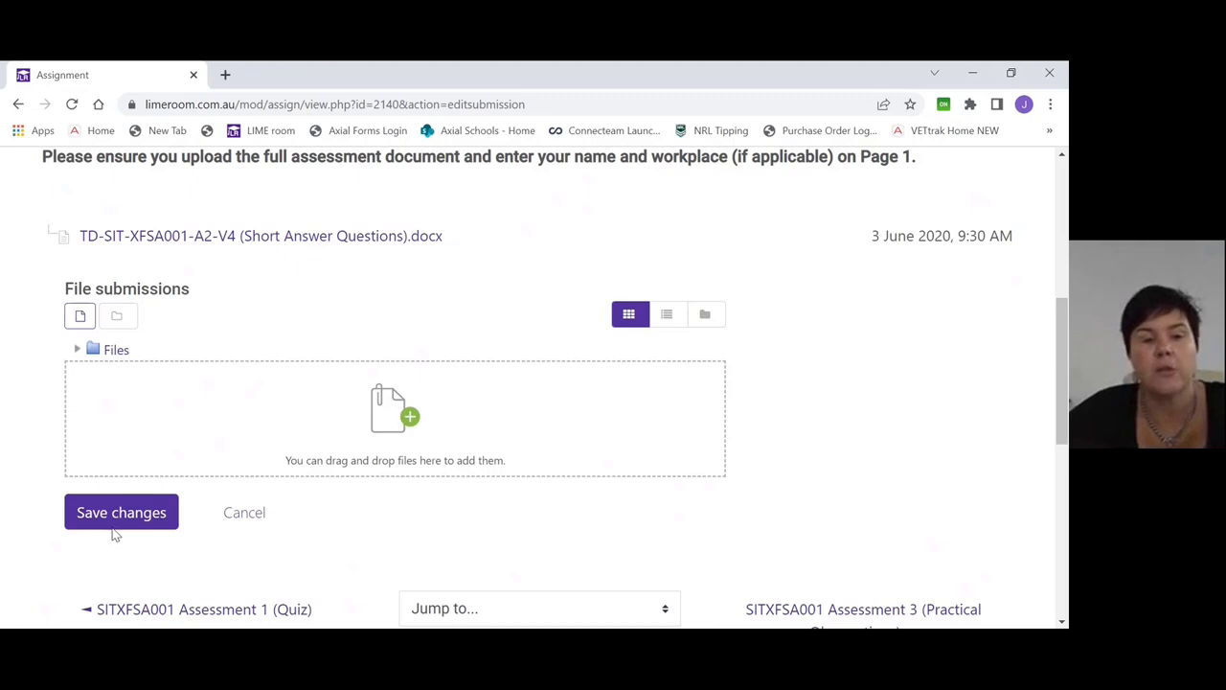
click(107, 522)
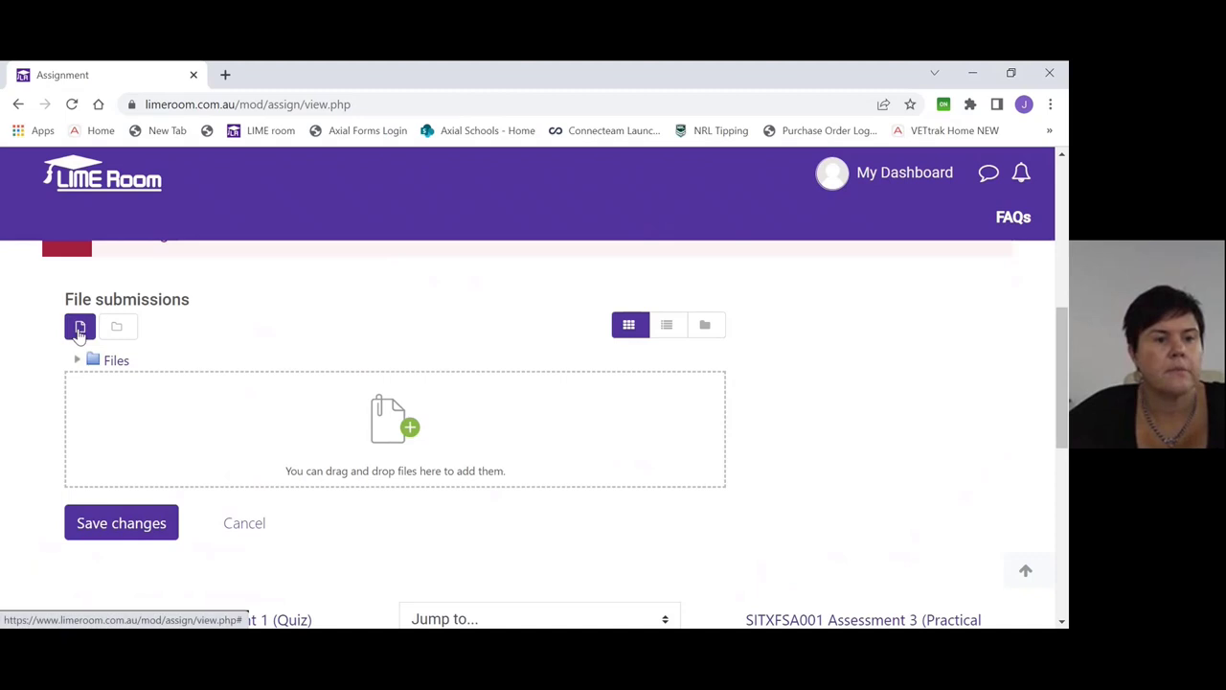
- Upload TD-BSB-WOR502-AC-V3 from the Downloads folder to the file submissions and save the changes
click(79, 329)
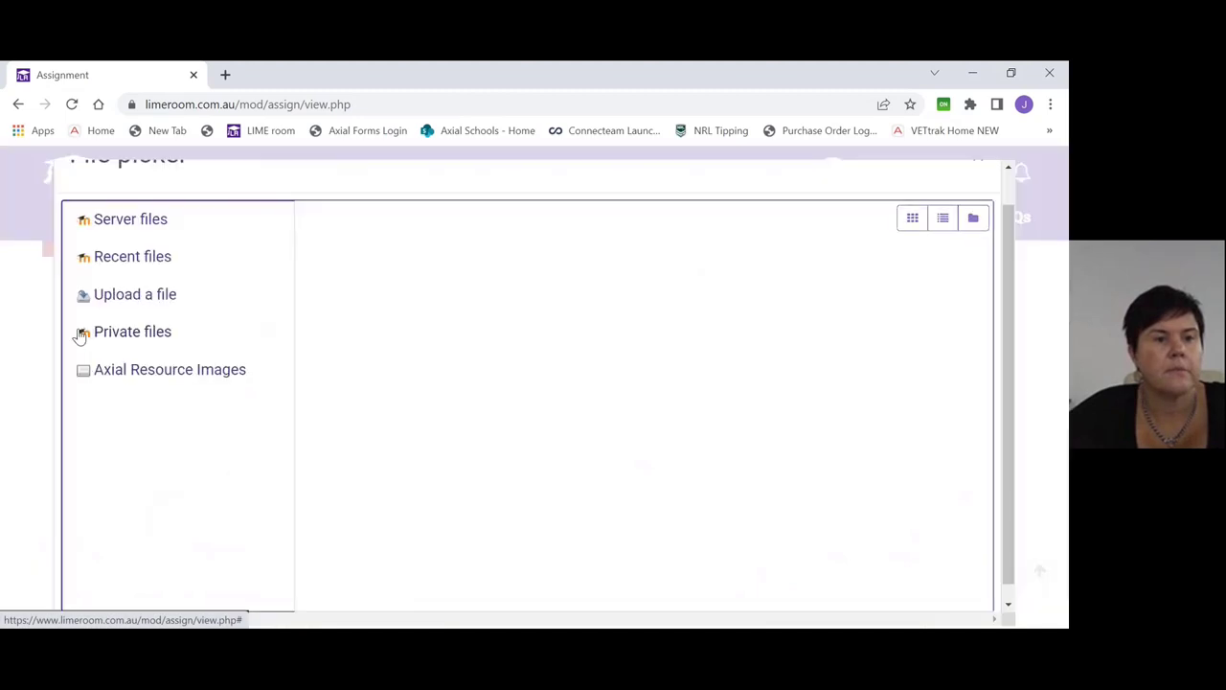
click(137, 270)
click(134, 305)
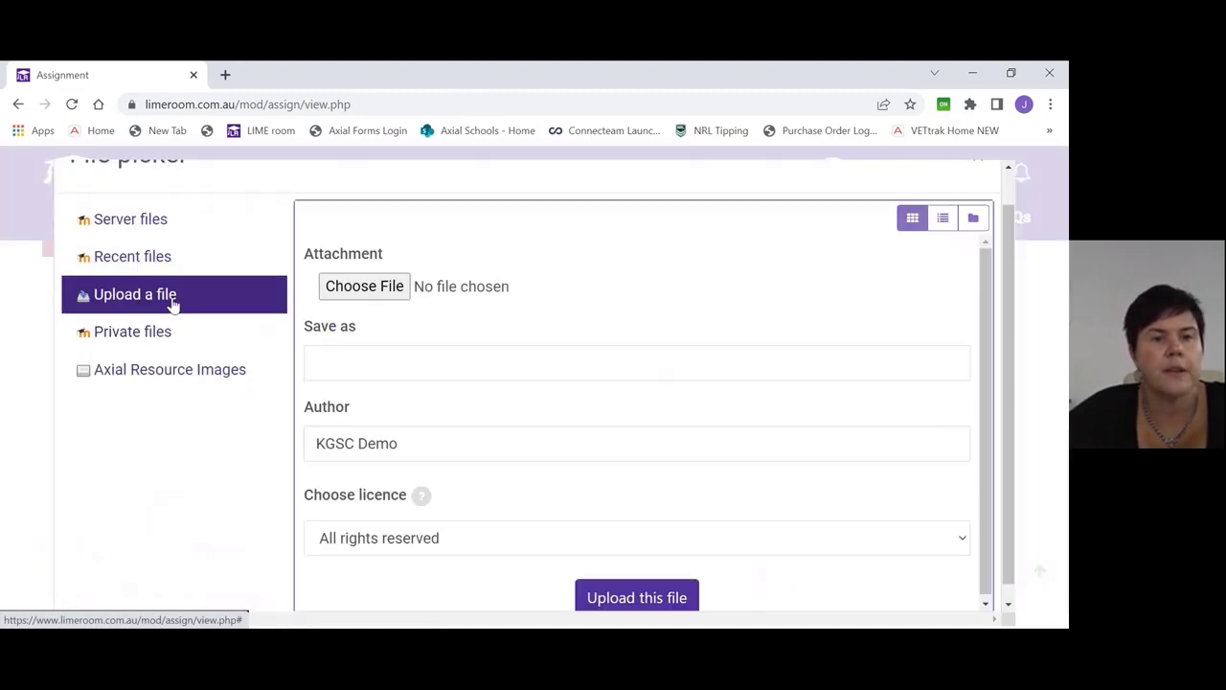
click(373, 286)
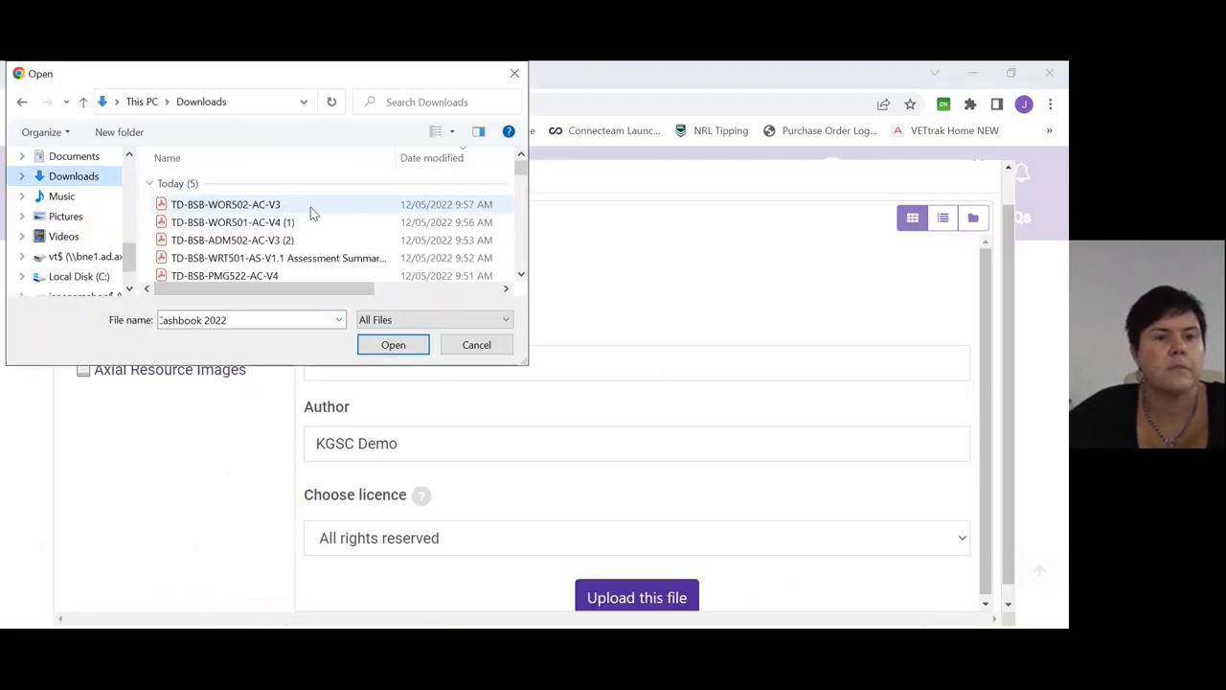
click(292, 213)
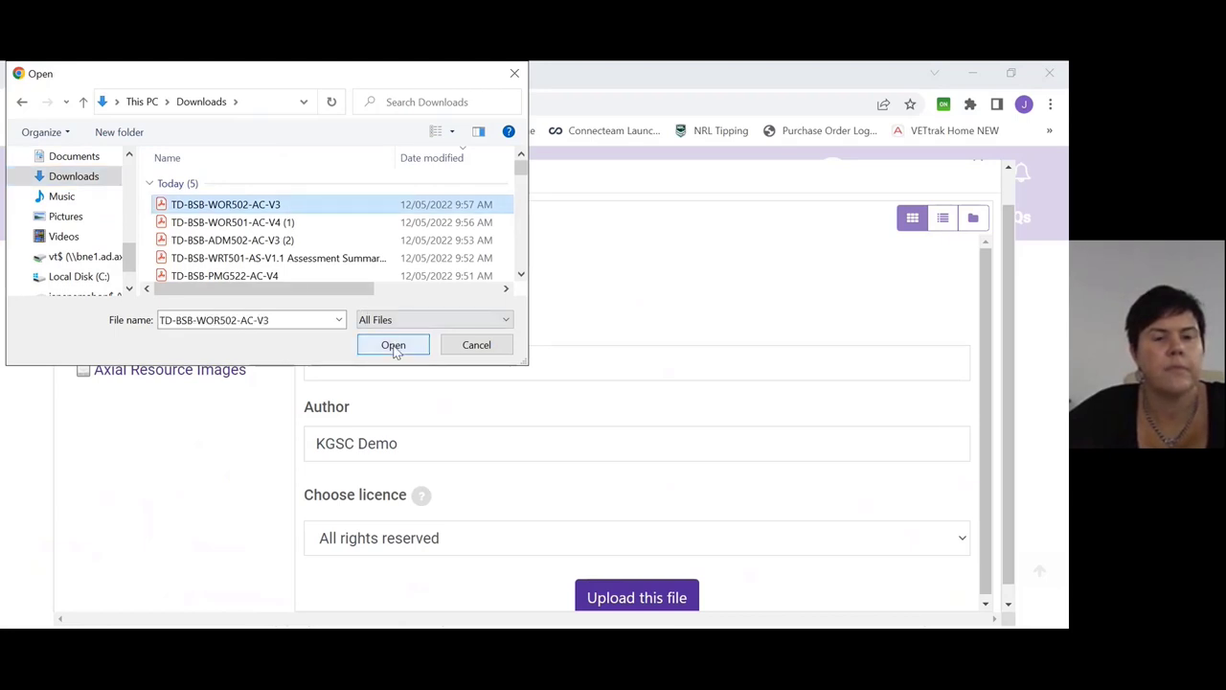
click(393, 345)
click(647, 596)
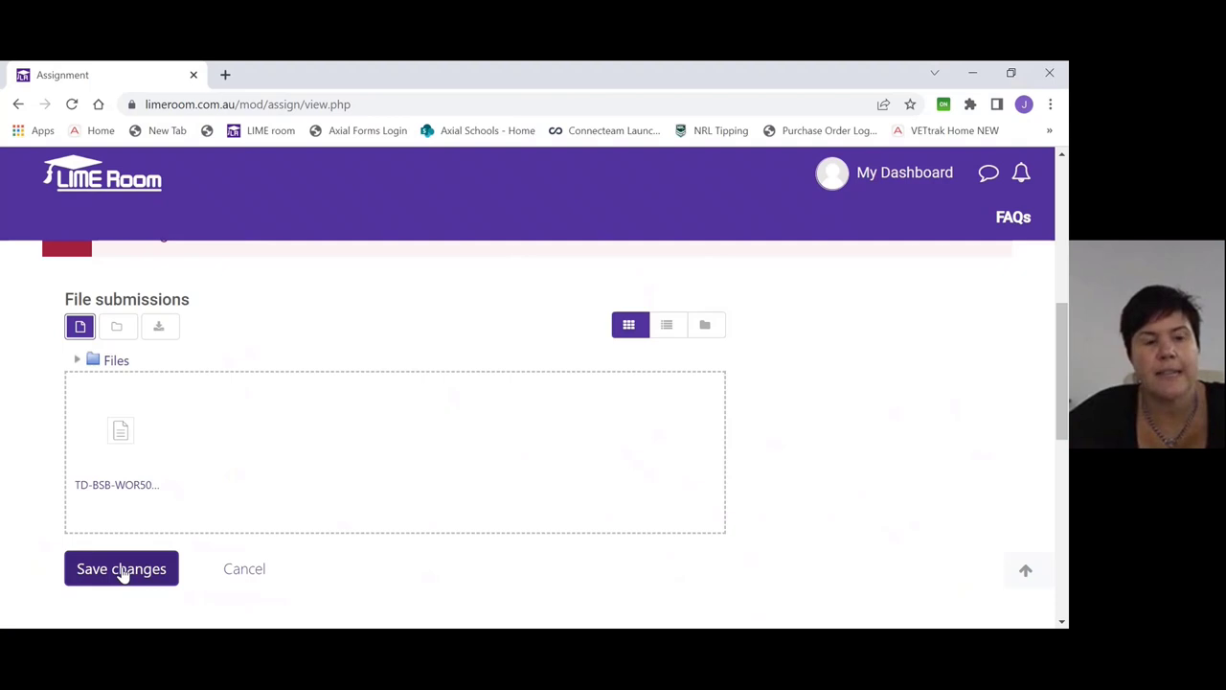
click(122, 570)
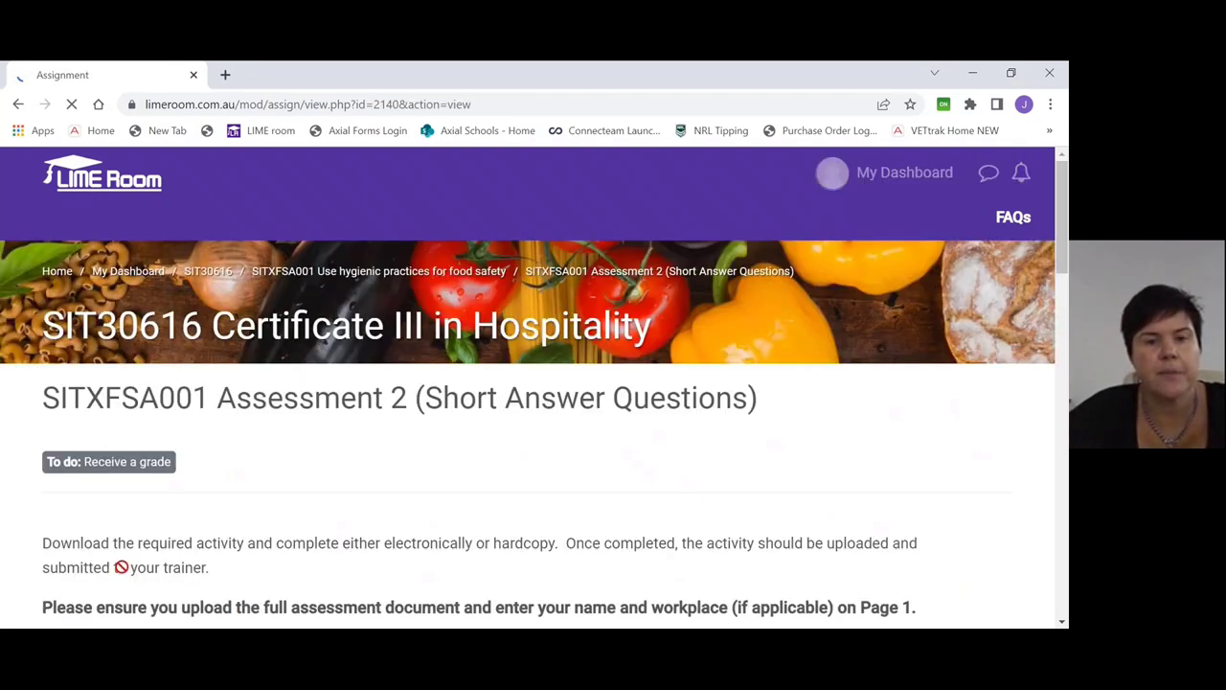
- Start submitting the assignment for grading and tick the declaration that the assignment is own work
drag(1064, 172, 1063, 412)
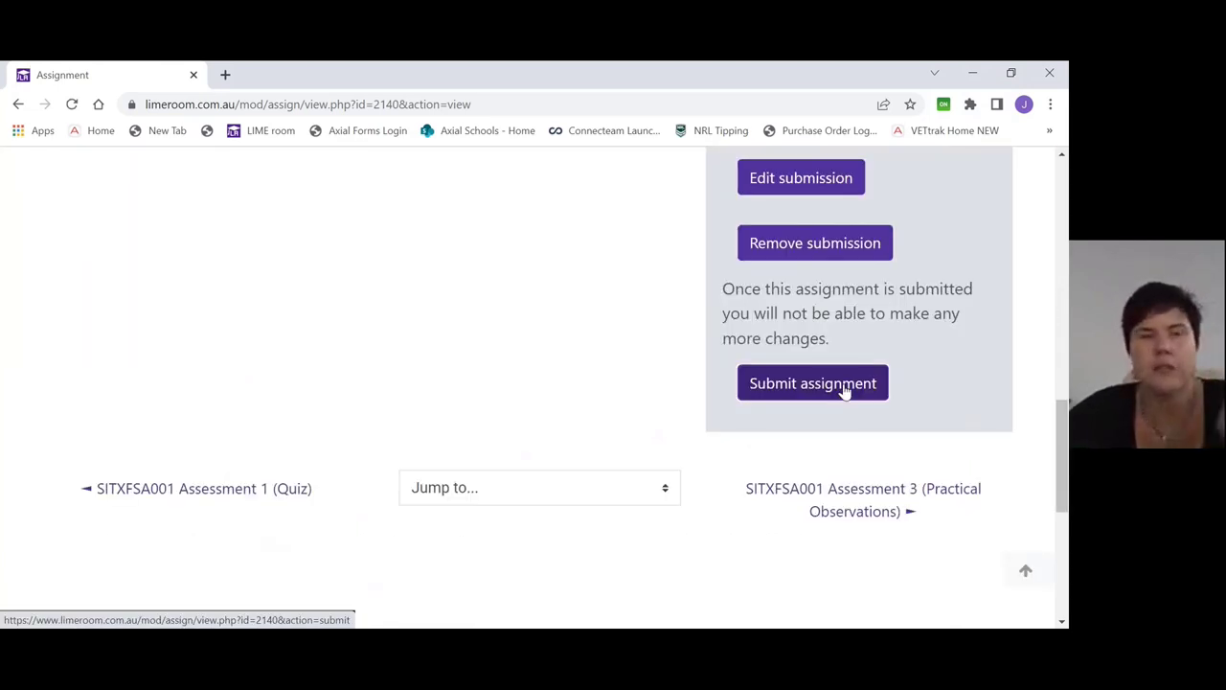
click(845, 390)
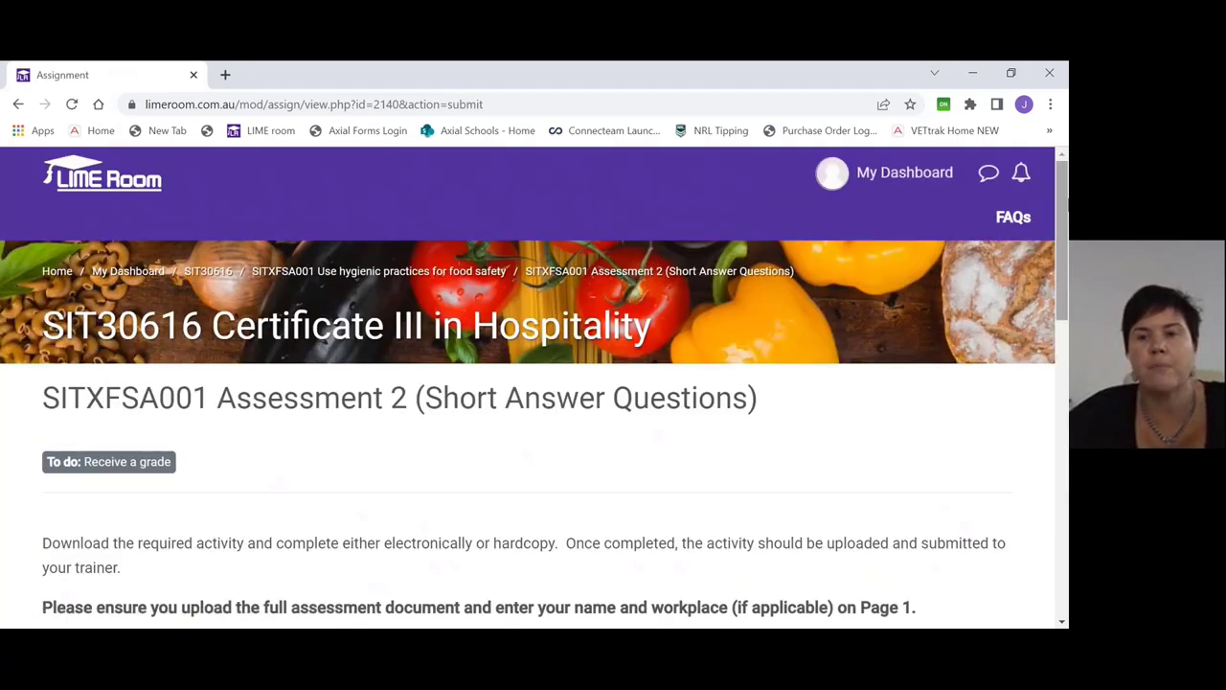
drag(1066, 222, 1067, 374)
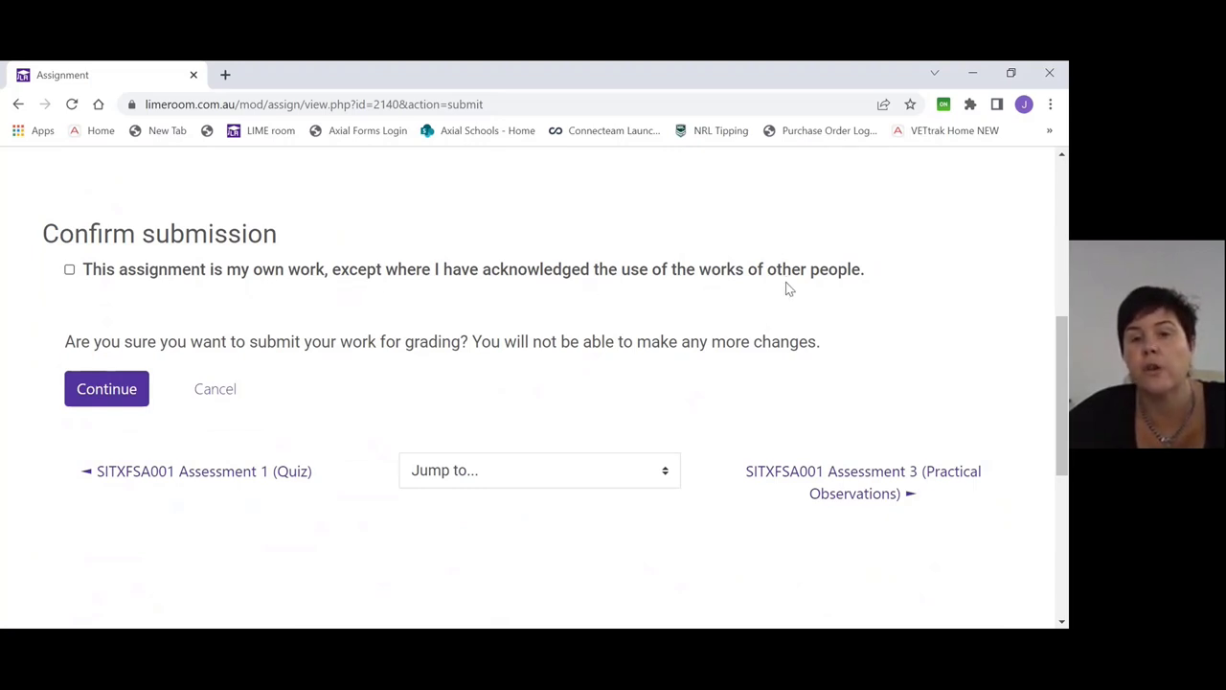
click(70, 272)
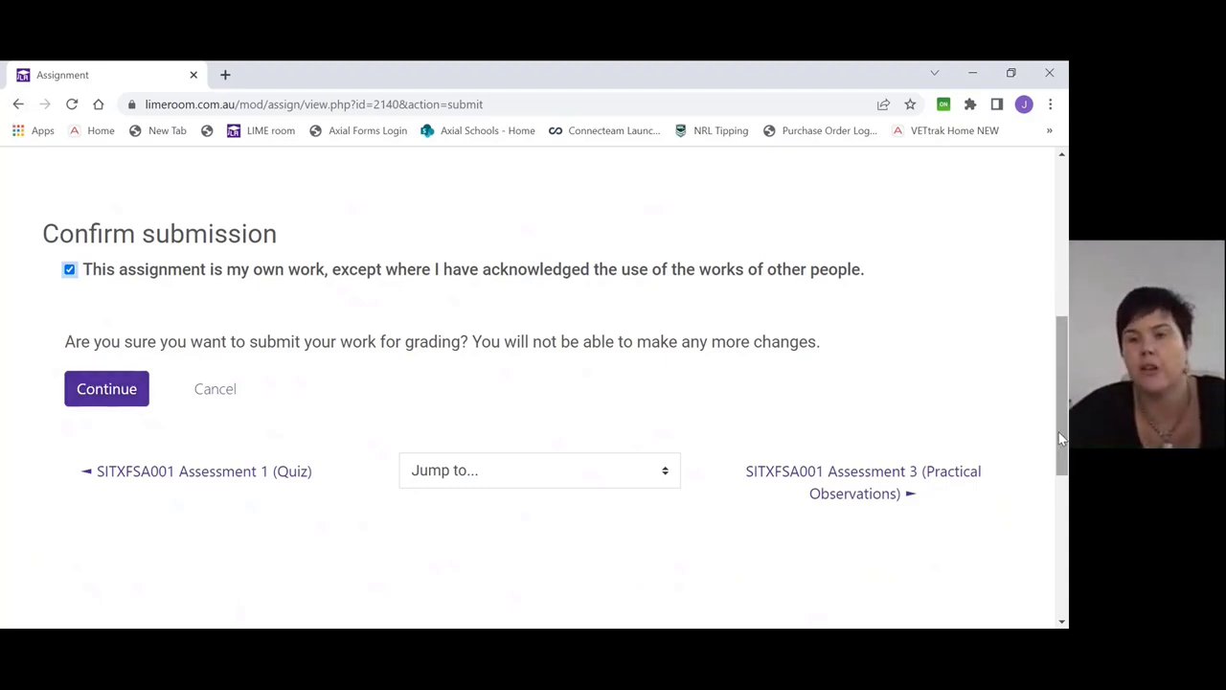
click(106, 388)
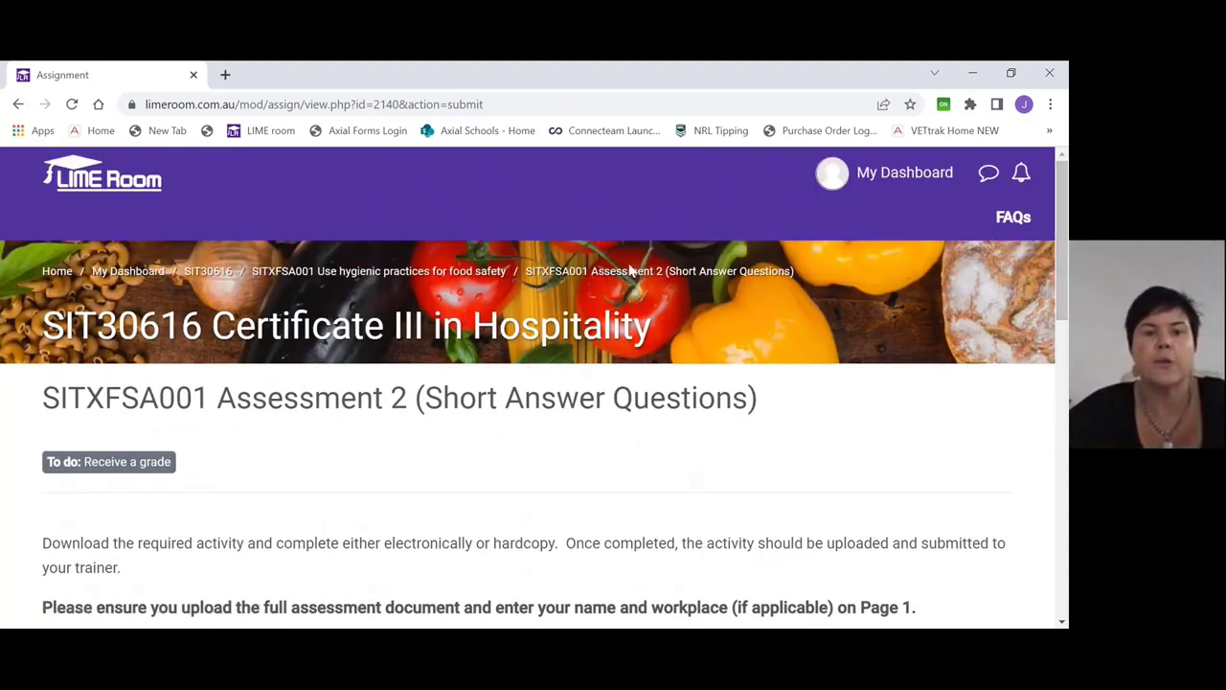
- Leave the unconfirmed submission for the SITXFSA001 unit page and review the status of its assessment items and the unit progress
click(448, 278)
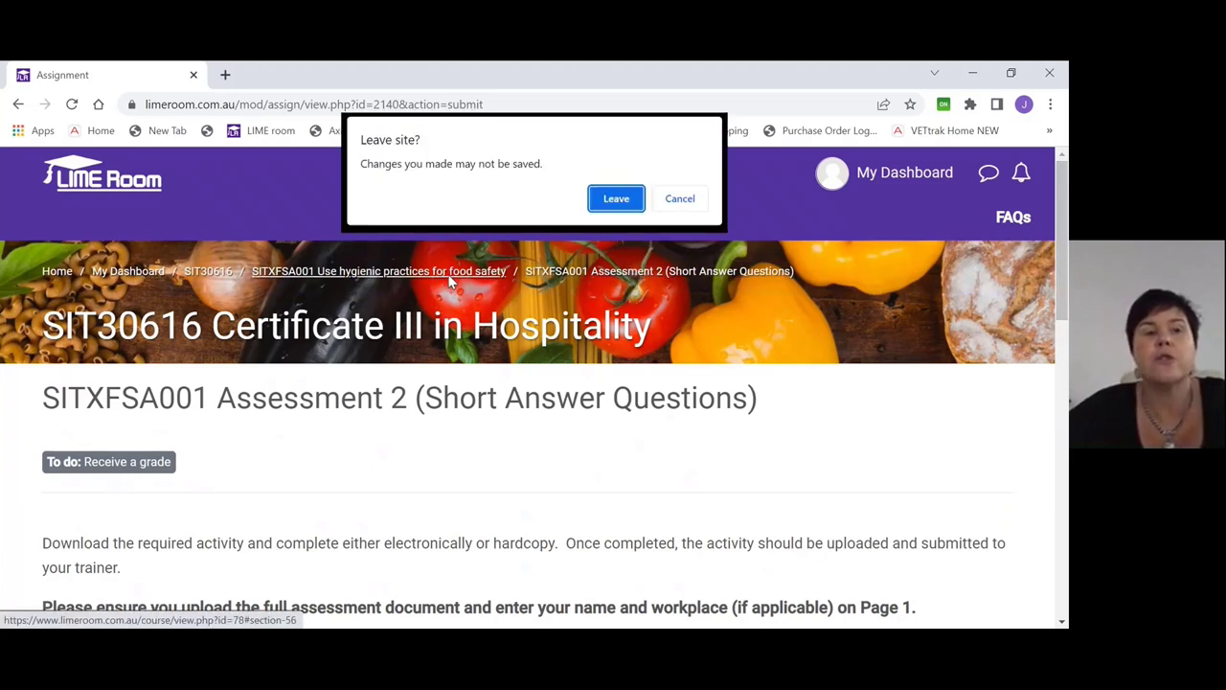
click(614, 199)
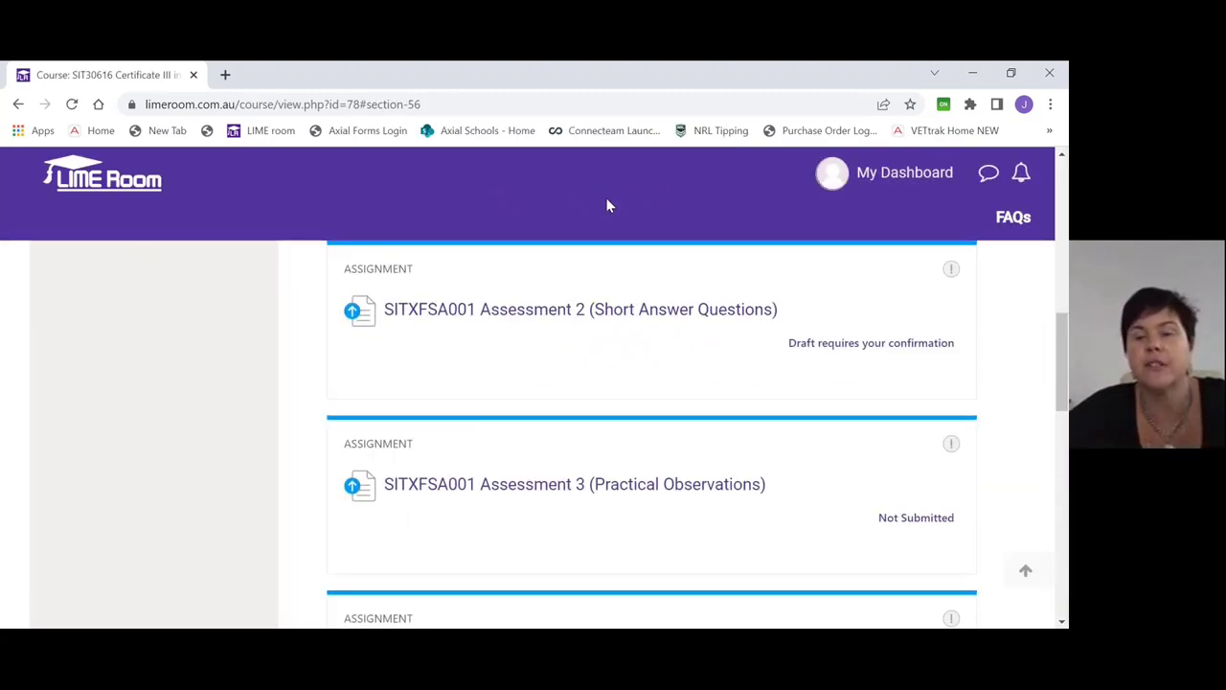
drag(1064, 372, 1065, 340)
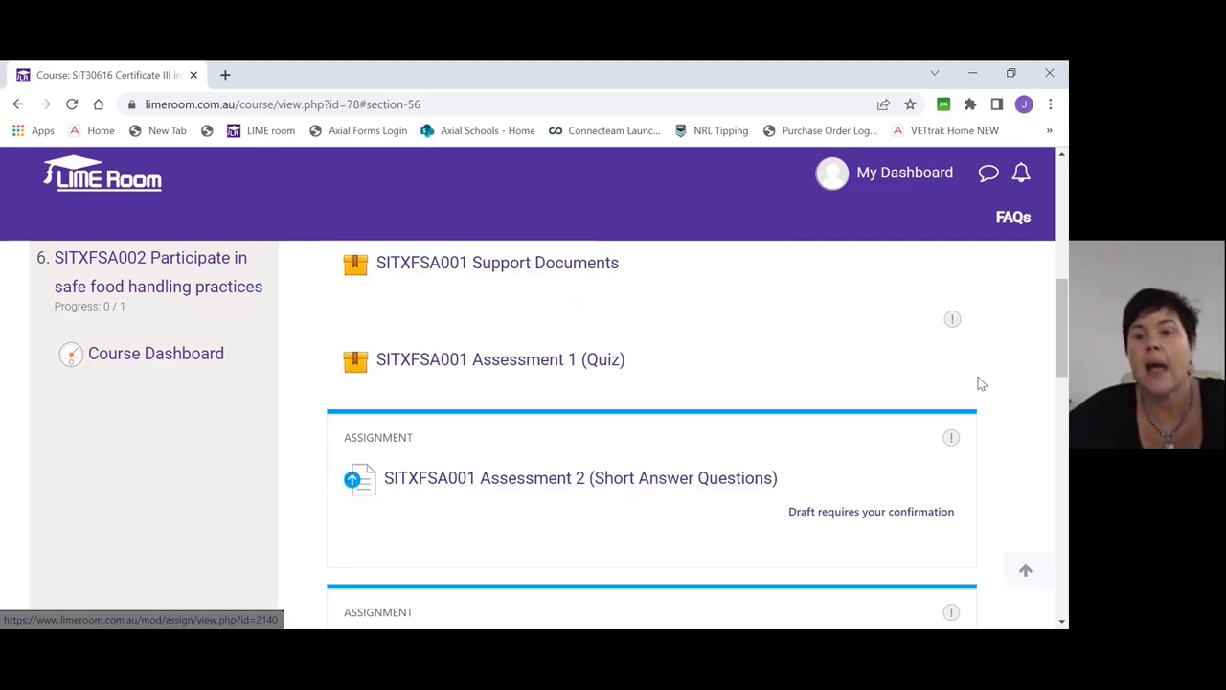
drag(1058, 340, 1062, 400)
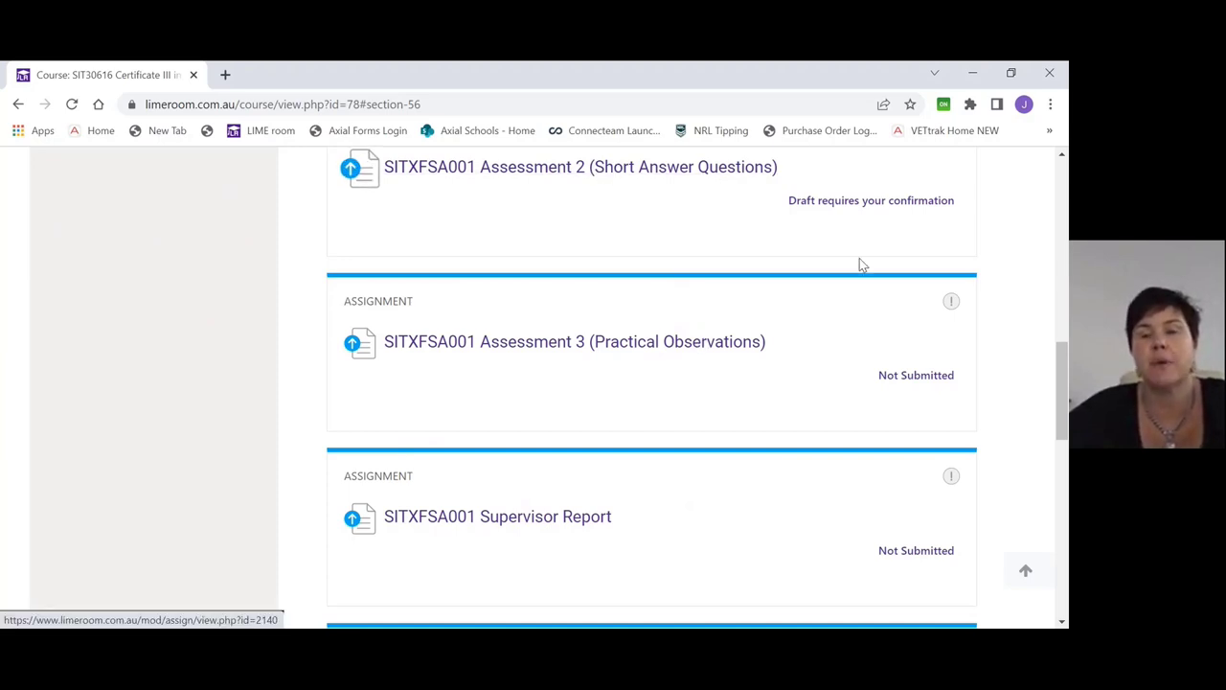
drag(1062, 387, 1063, 335)
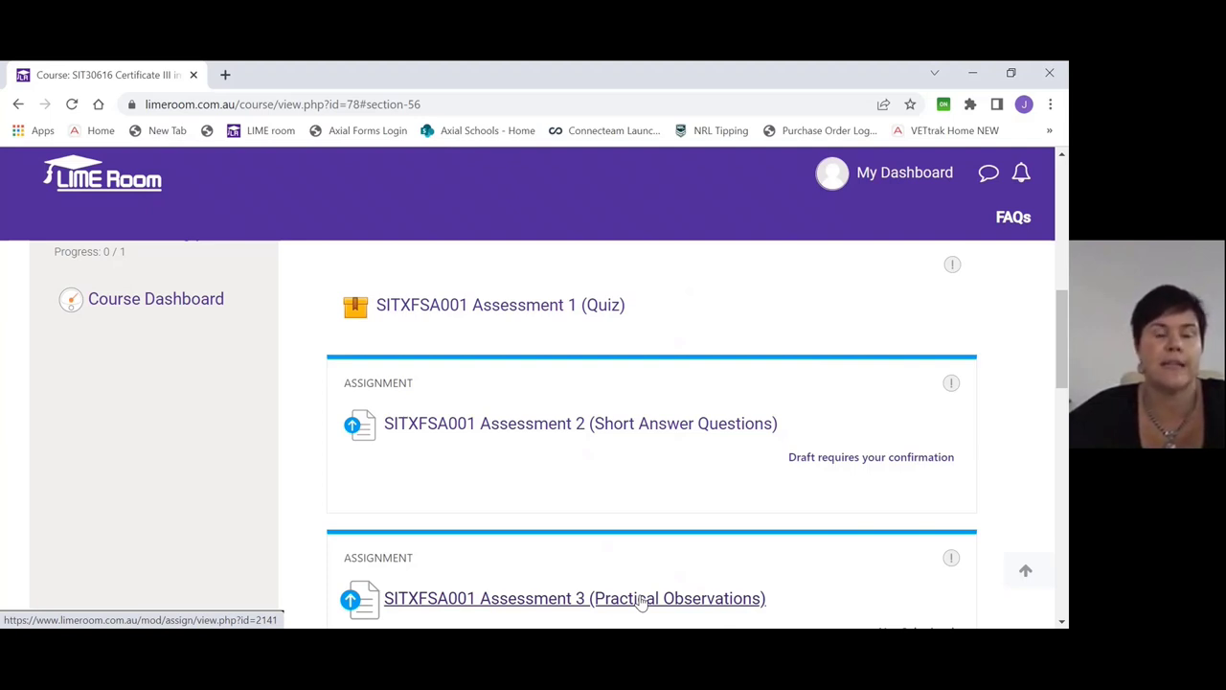
drag(1063, 384, 1060, 333)
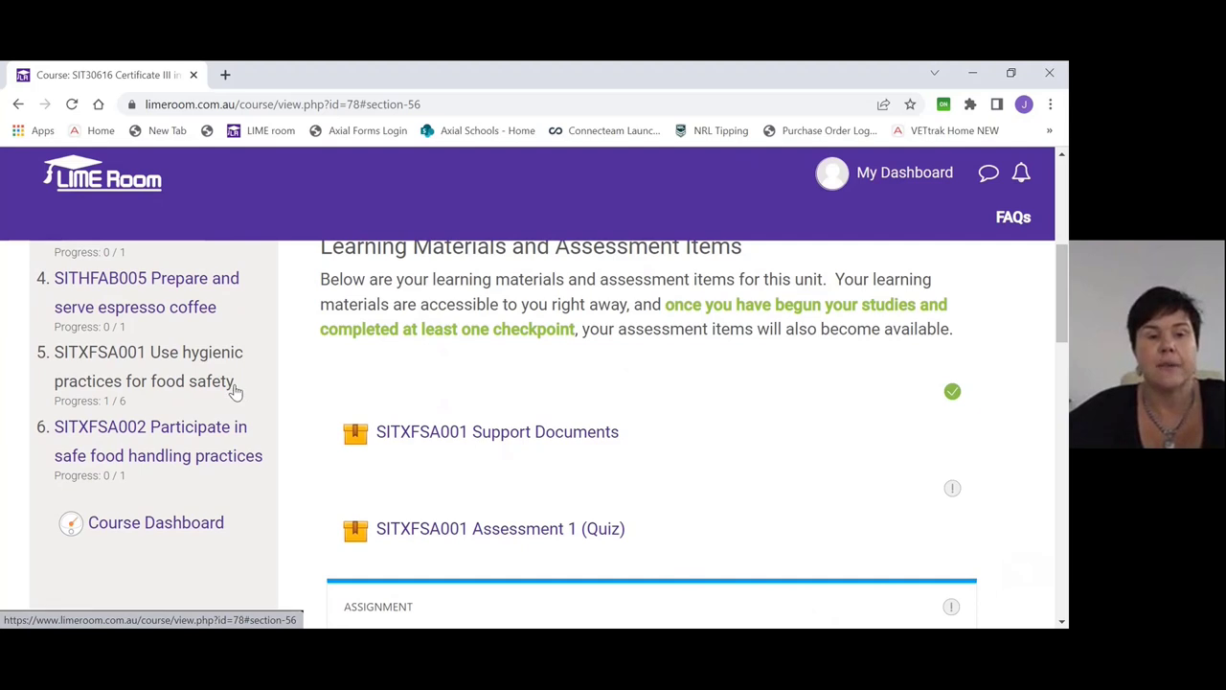
drag(1062, 308, 1062, 367)
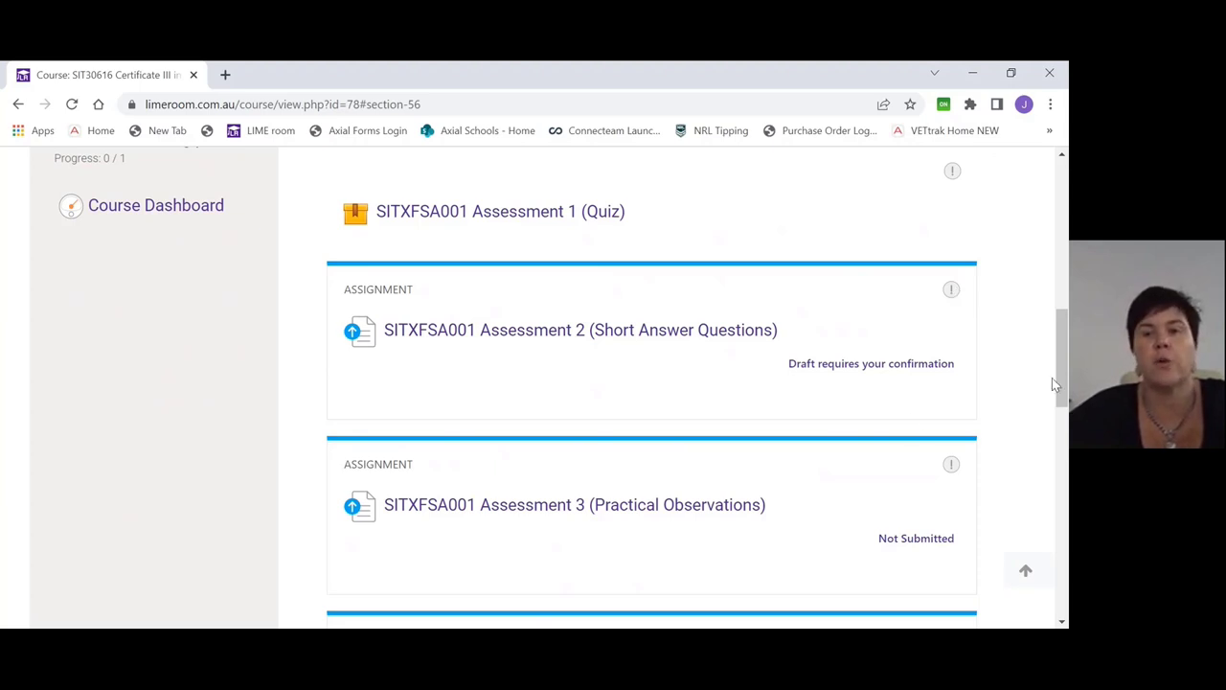
scroll(1061, 372, down, 1)
drag(1060, 371, 1057, 287)
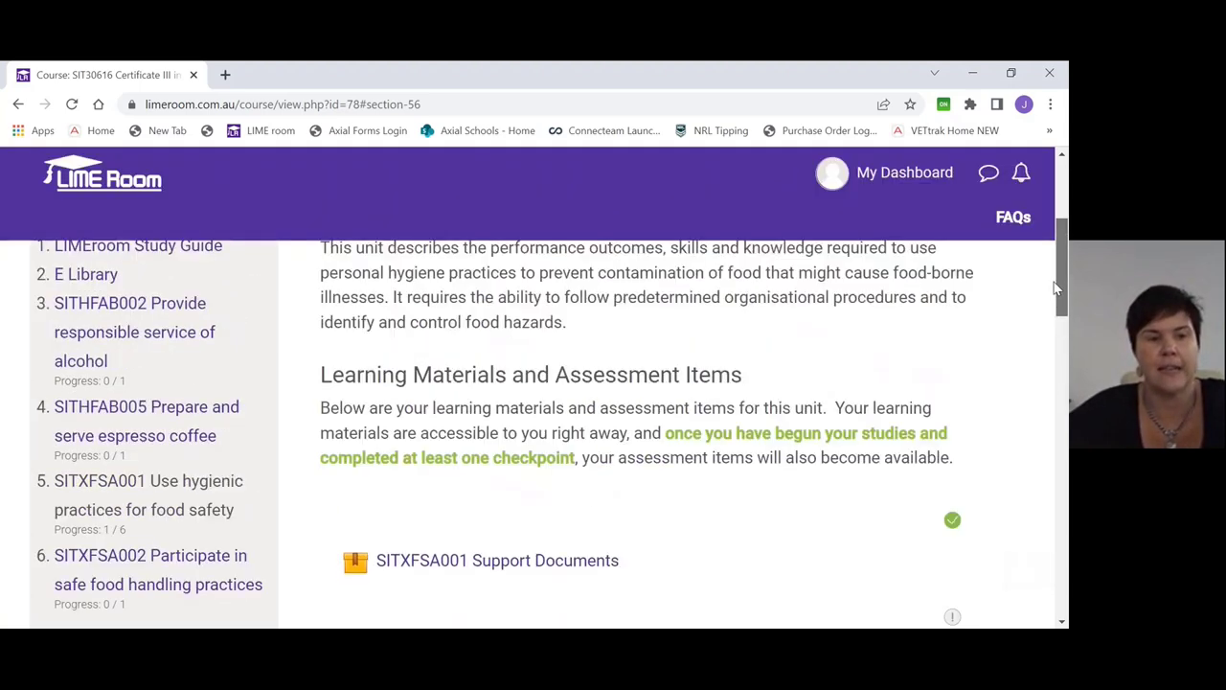